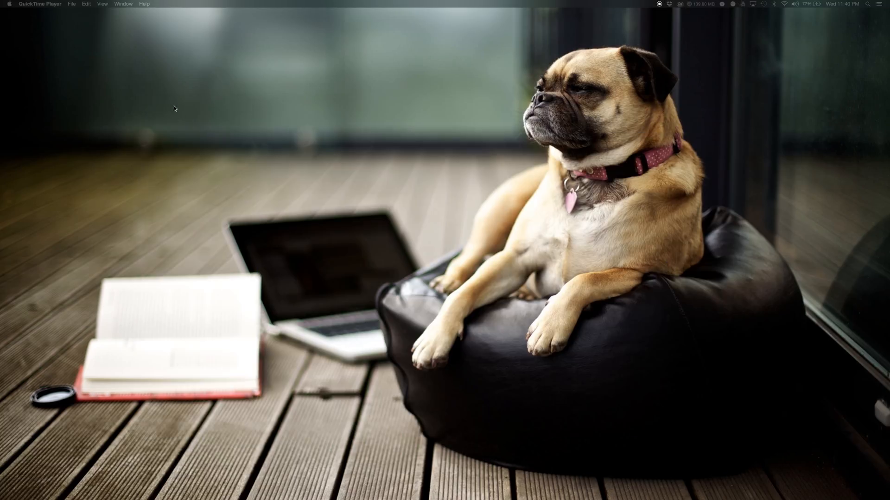
Step: Check the Mac's system specifications in About This Mac and close the overview
left_click(10, 4)
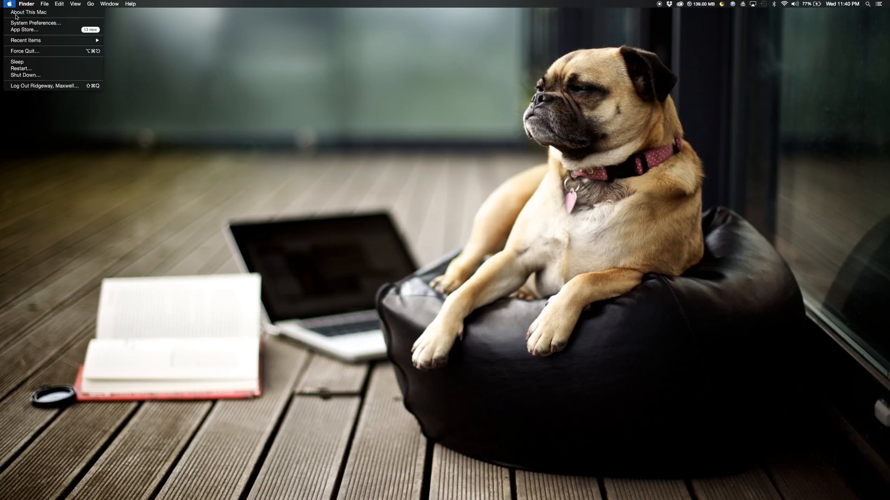
left_click(28, 12)
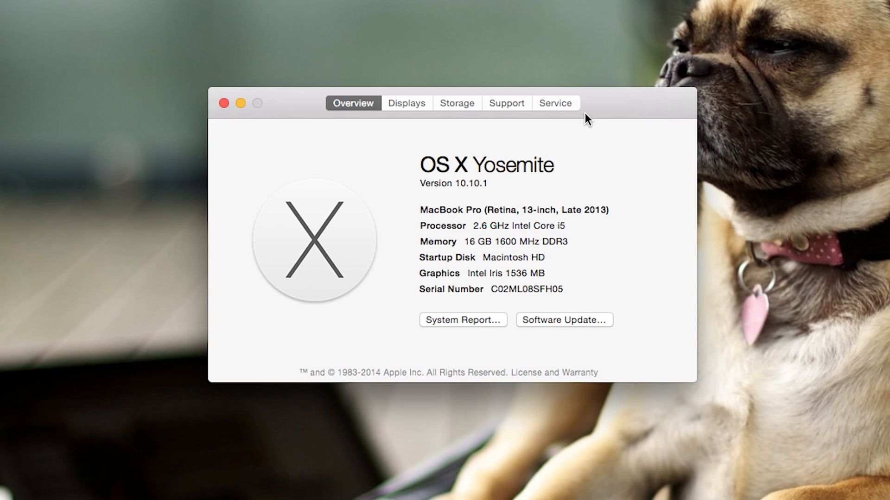
left_click_drag(609, 102, 518, 146)
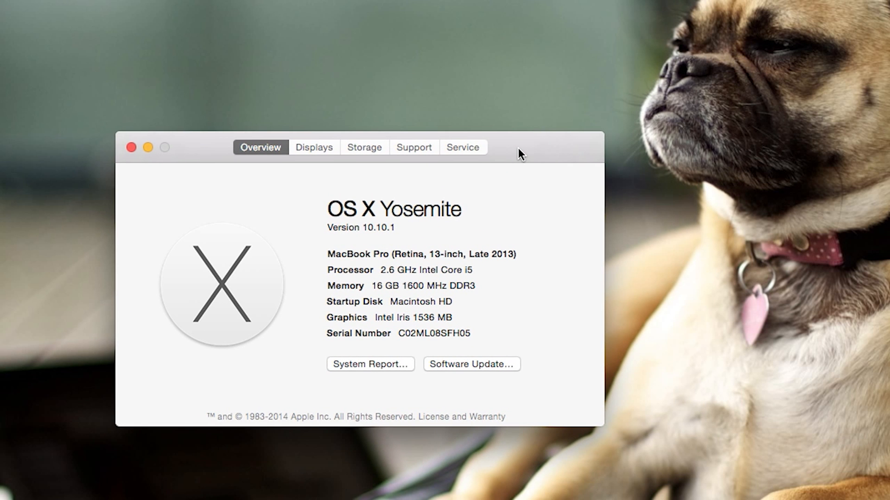
left_click(131, 148)
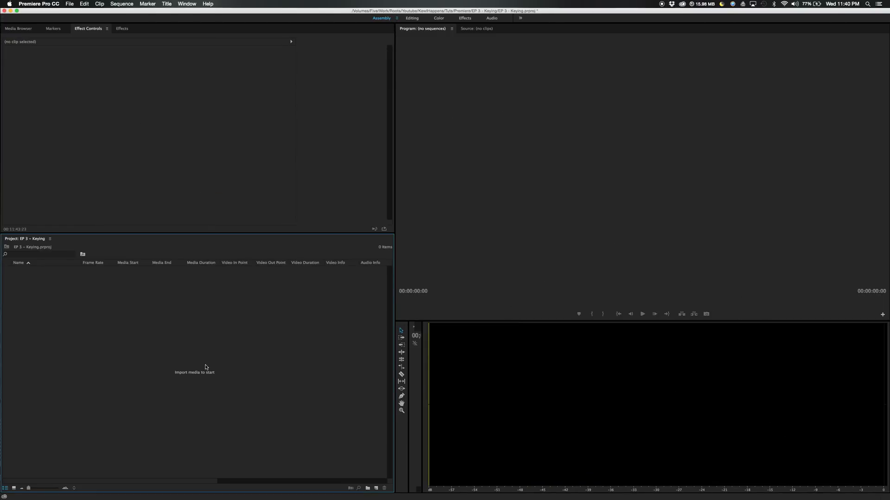
Step: Import the Blackmagic camera movie and the Space_Fly_Through_1 movie from the Five drive into the Premiere Pro project
right_click(80, 284)
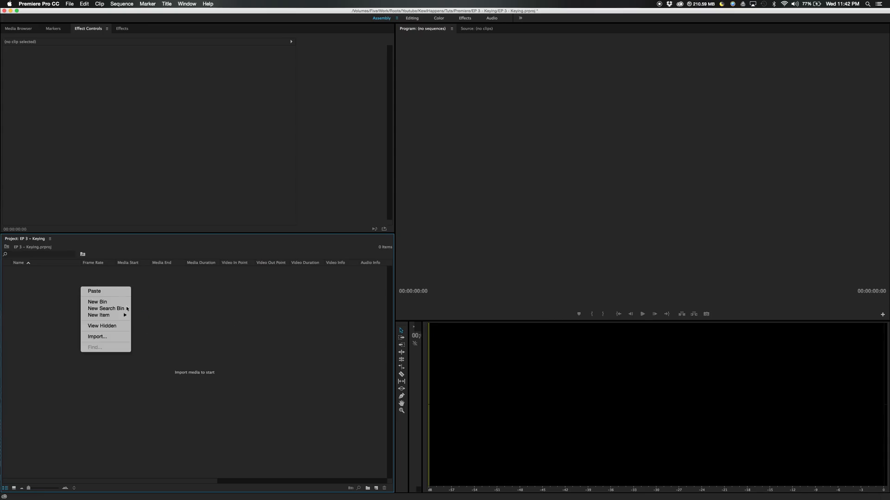
left_click(123, 337)
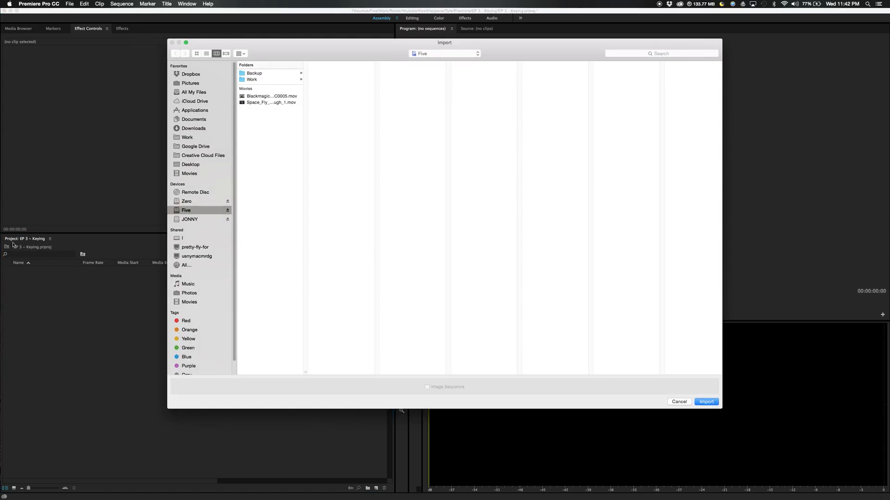
left_click_drag(249, 128, 272, 98)
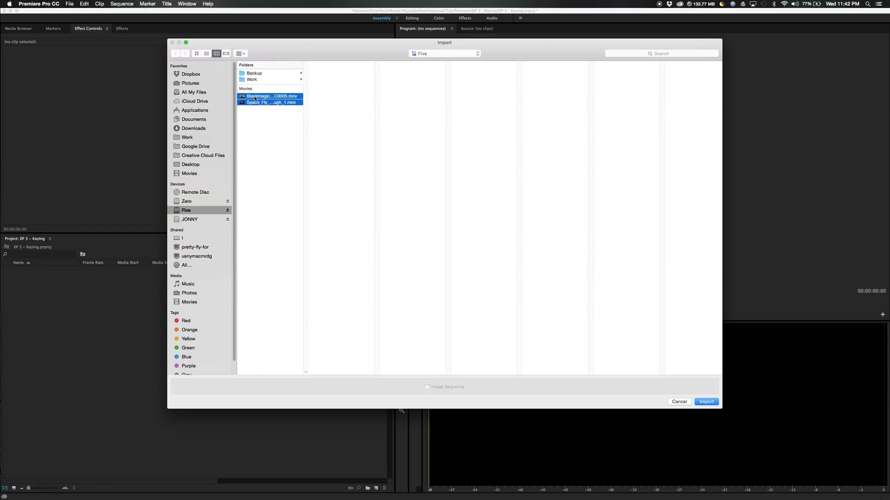
left_click(708, 403)
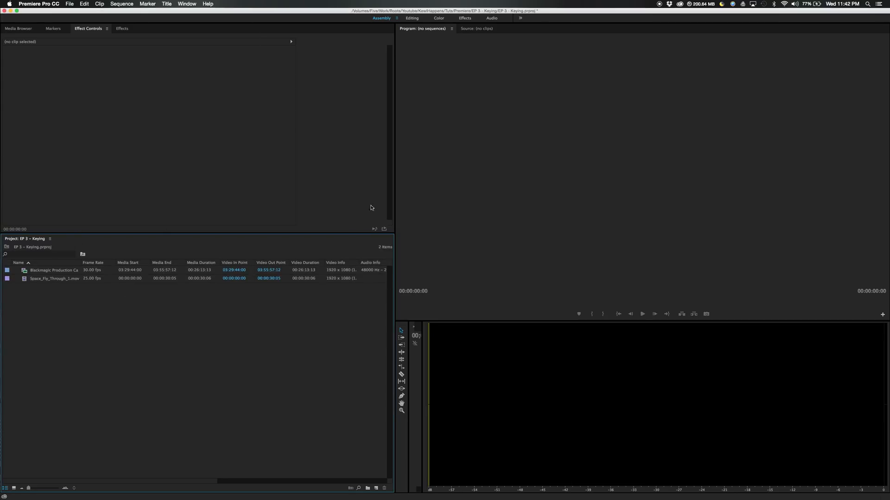
Step: Create a new sequence from the Blackmagic camera clip and widen the timeline area to show its tracks
left_click(151, 341)
right_click(39, 272)
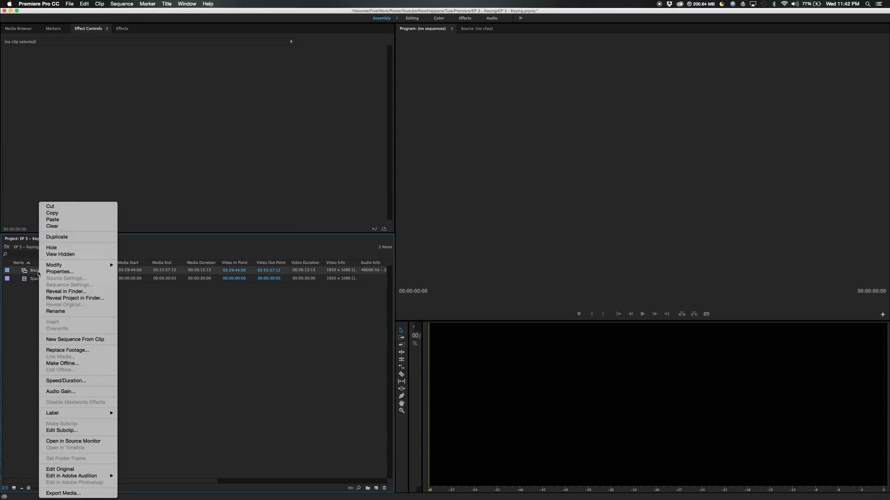
left_click(88, 340)
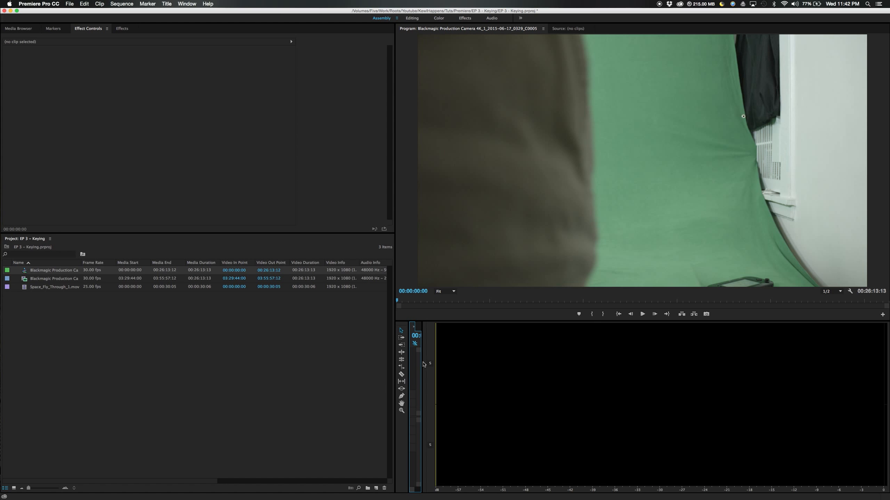
left_click_drag(423, 364, 876, 364)
Step: Delete the Blackmagic clip's audio from track A1, keeping only the video
left_click_drag(478, 344, 602, 344)
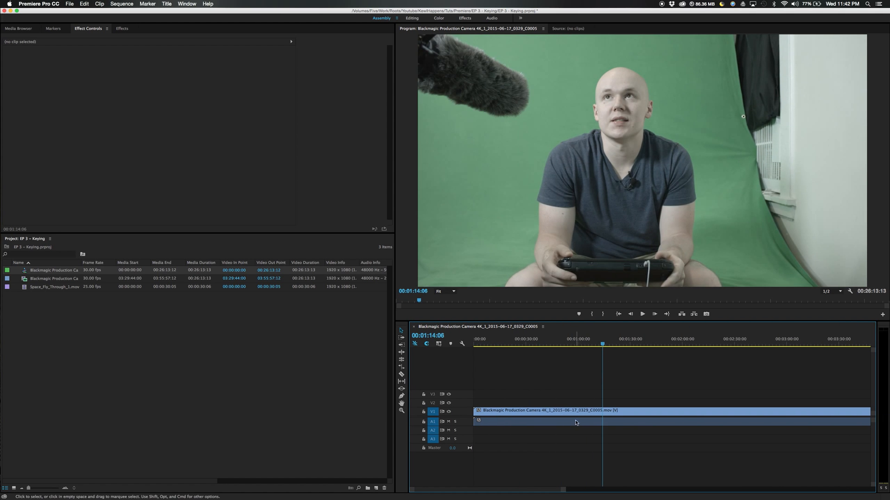
left_click(576, 422)
key("Delete")
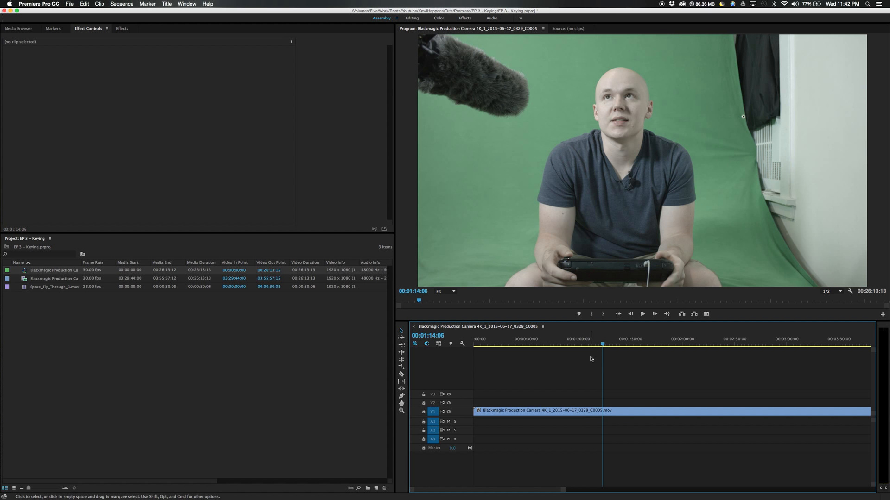
Step: Park the playhead at 00:07:08:10 and move the Blackmagic clip from track V1 up to V2
left_click_drag(603, 346, 683, 345)
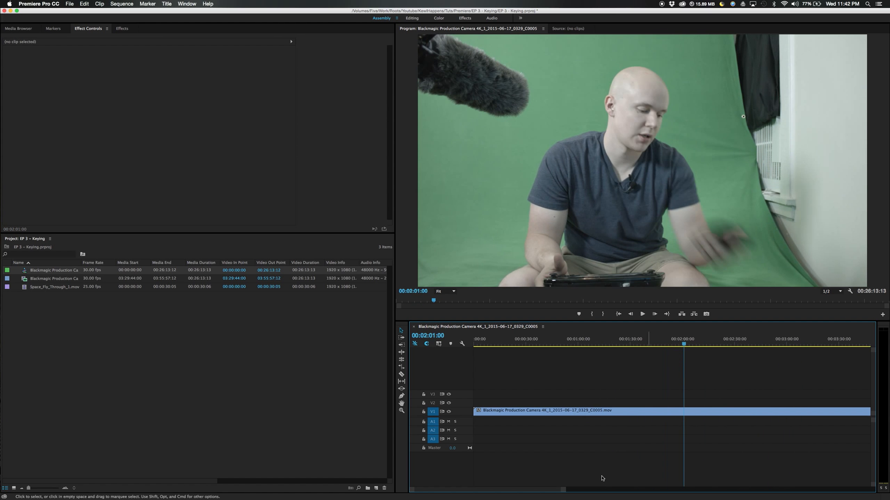
left_click_drag(563, 490, 733, 489)
left_click_drag(524, 345, 639, 350)
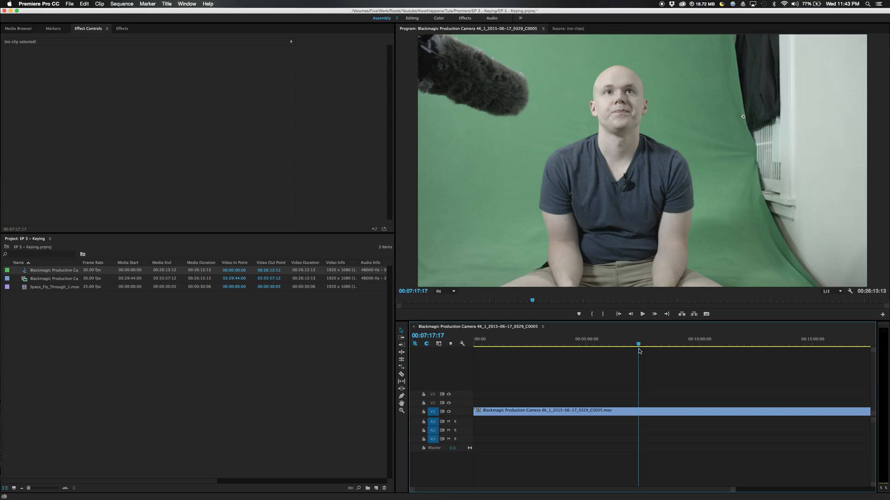
mouse_move(639, 351)
left_mouse_down()
mouse_move(625, 347)
mouse_move(635, 347)
left_mouse_up()
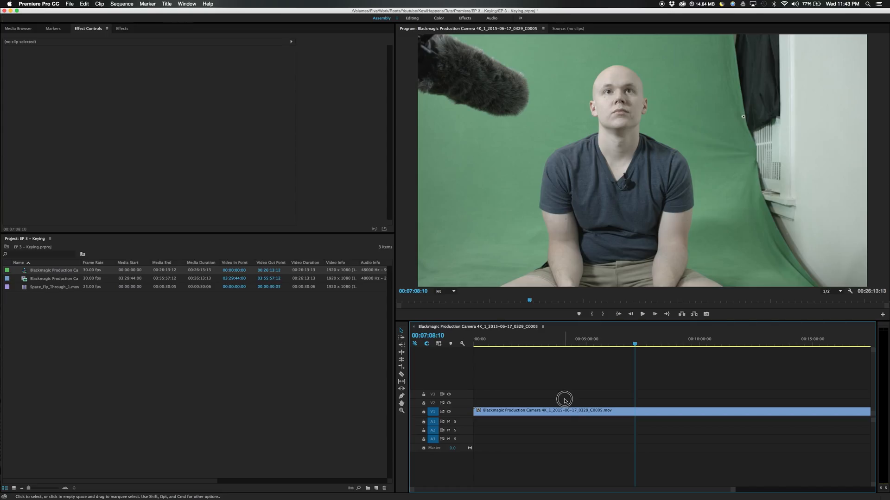
left_click(531, 414)
left_click_drag(533, 414, 532, 402)
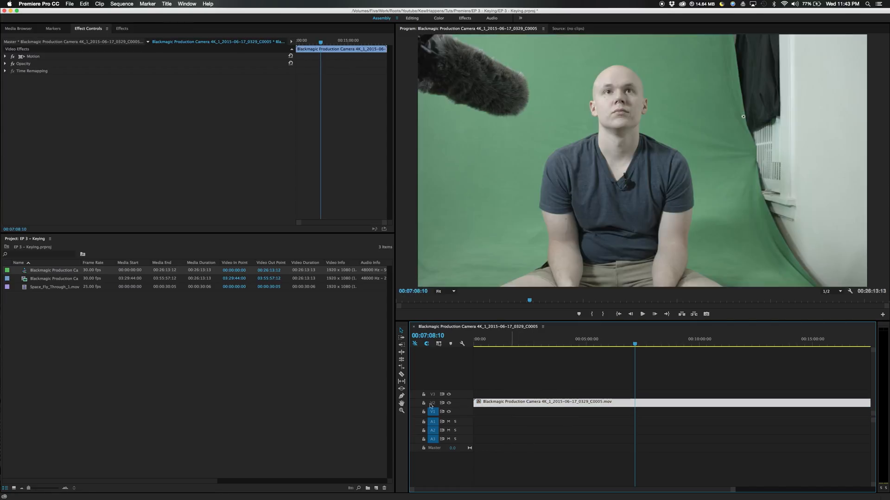
left_click(533, 413)
Step: Create a pure red color matte named Color Matte in the project
right_click(149, 359)
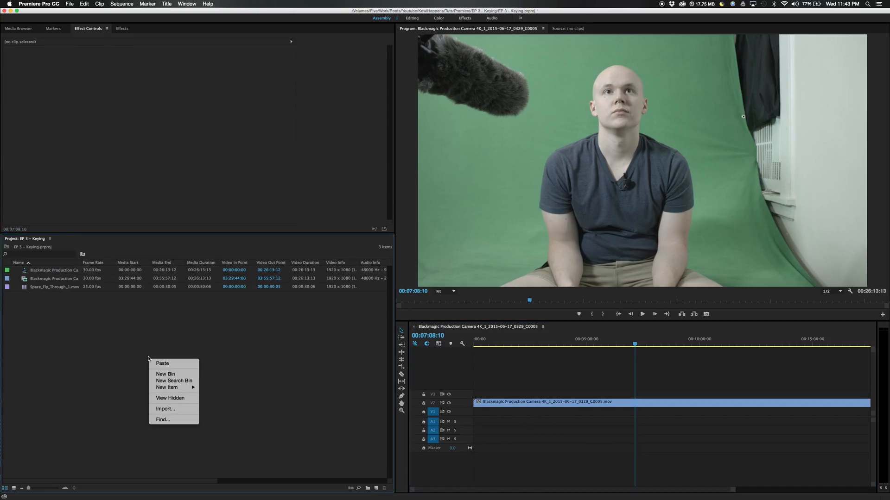
mouse_move(175, 387)
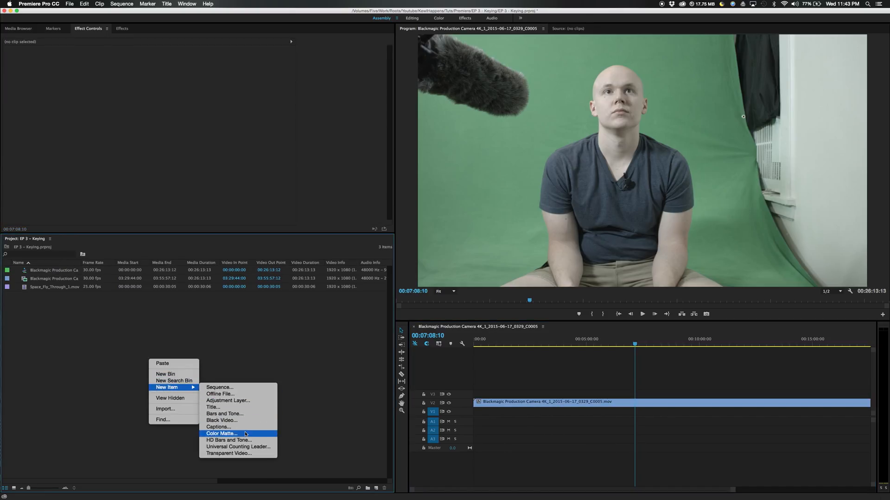
left_click(227, 434)
left_click(483, 282)
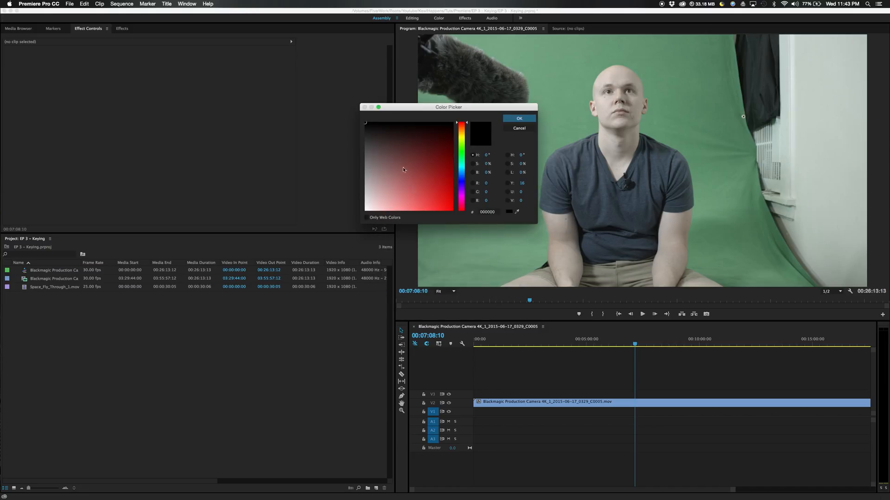
left_click_drag(403, 170, 454, 216)
left_click(519, 118)
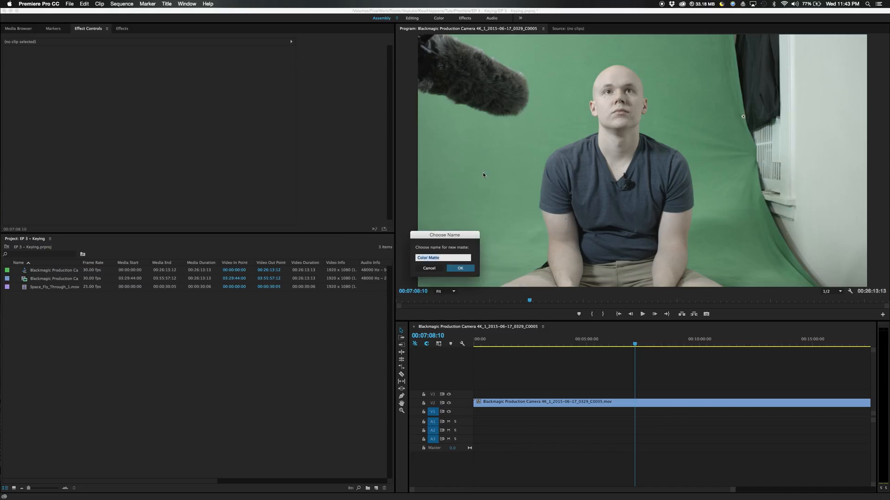
left_click(463, 280)
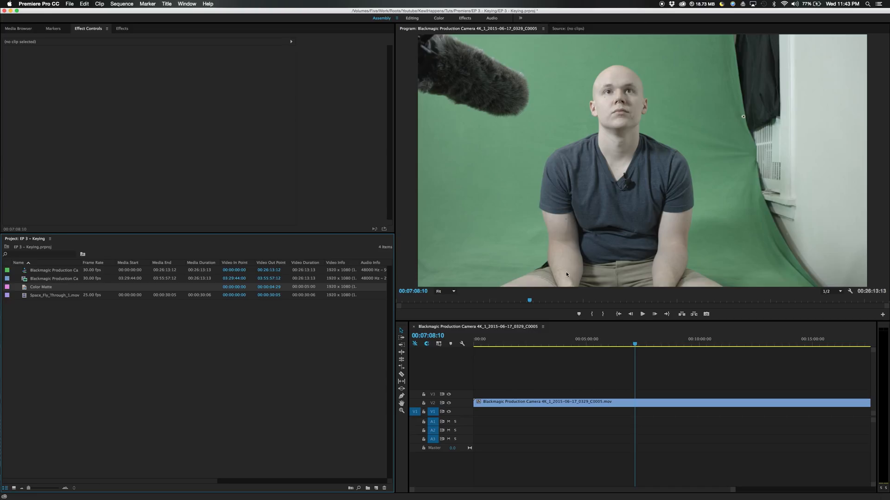
Step: Place the Color Matte on V1 beneath the green screen clip and extend it to the clip's full length
left_click(226, 344)
left_click(46, 288)
left_click_drag(26, 291, 844, 415)
left_click_drag(735, 492, 816, 491)
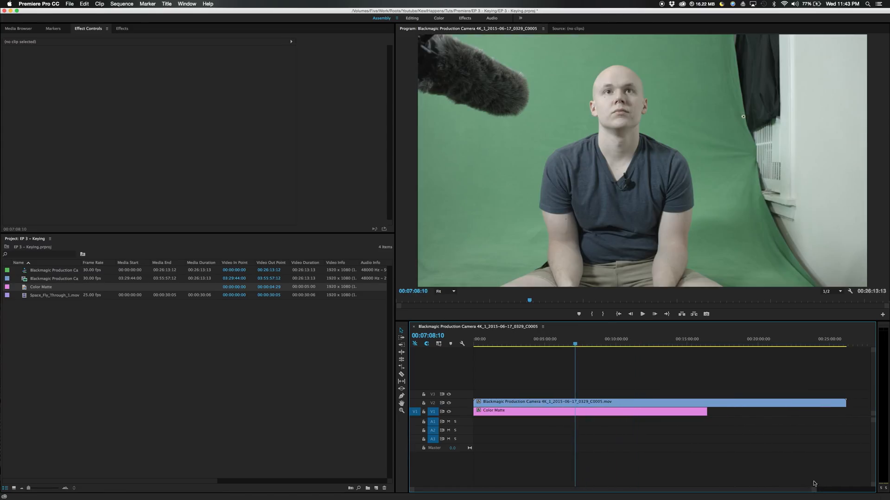
left_click_drag(706, 411, 845, 413)
Step: Hide track V2 temporarily to check the matte underneath, show it again, and move the playhead to 00:08:33:03
left_click(651, 345)
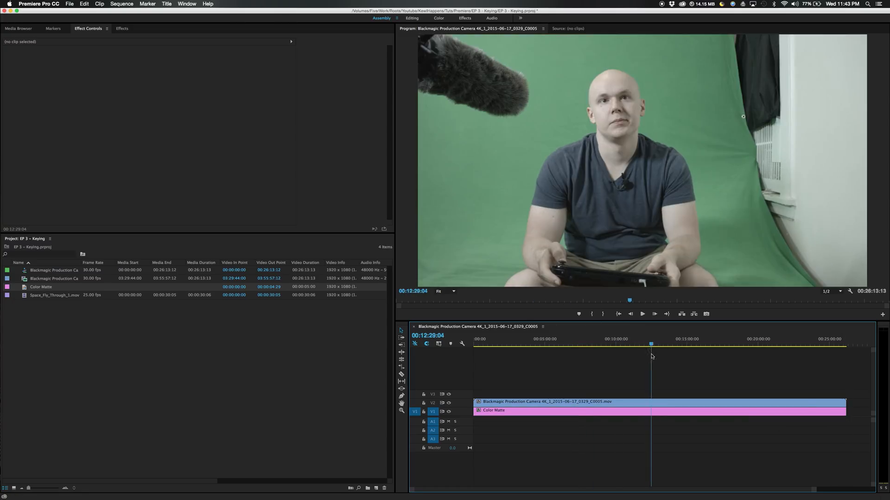
left_click(448, 403)
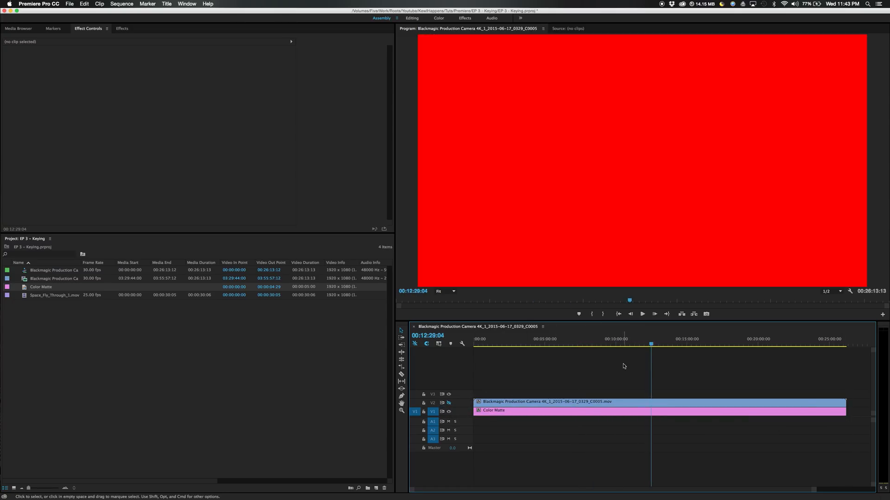
left_click(706, 344)
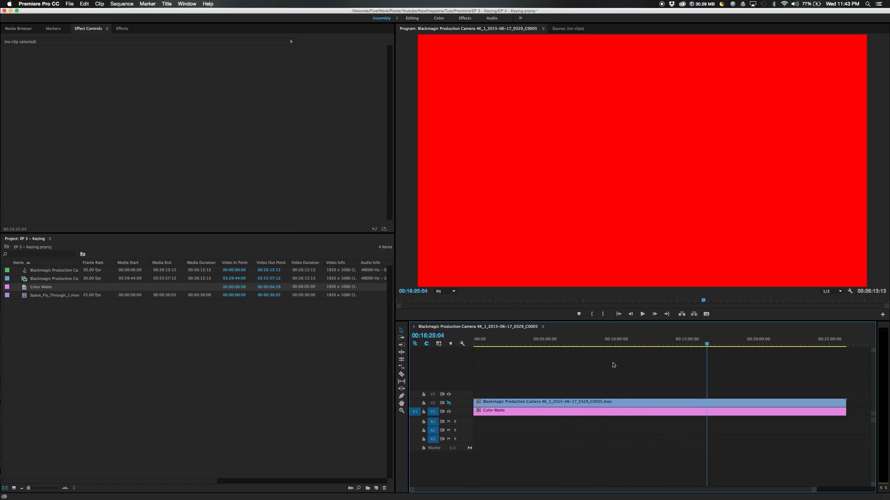
left_click(449, 403)
left_click(595, 344)
Step: Search the effects for "key" and apply Ultra Key to the green screen clip on V2
left_click(595, 402)
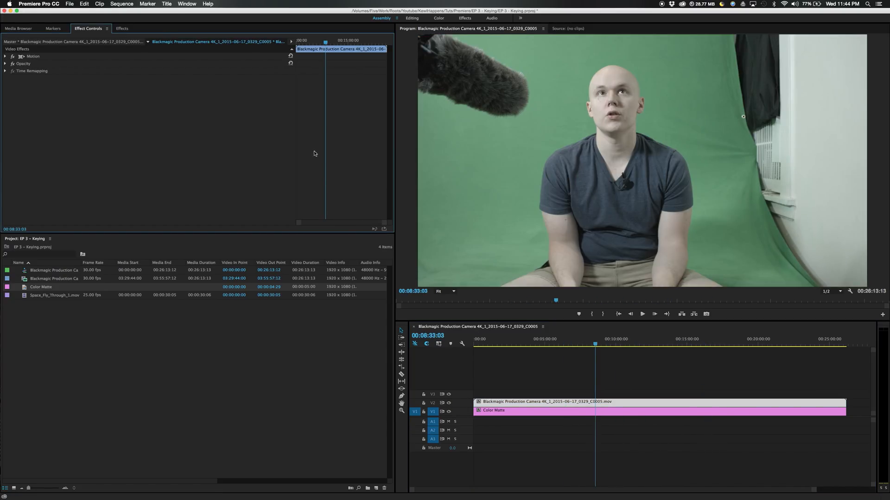
left_click(122, 28)
left_click(32, 38)
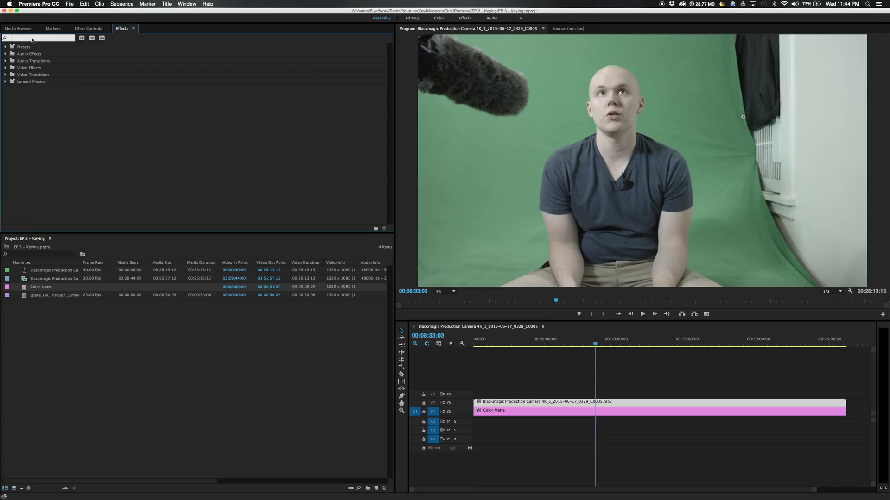
type("key")
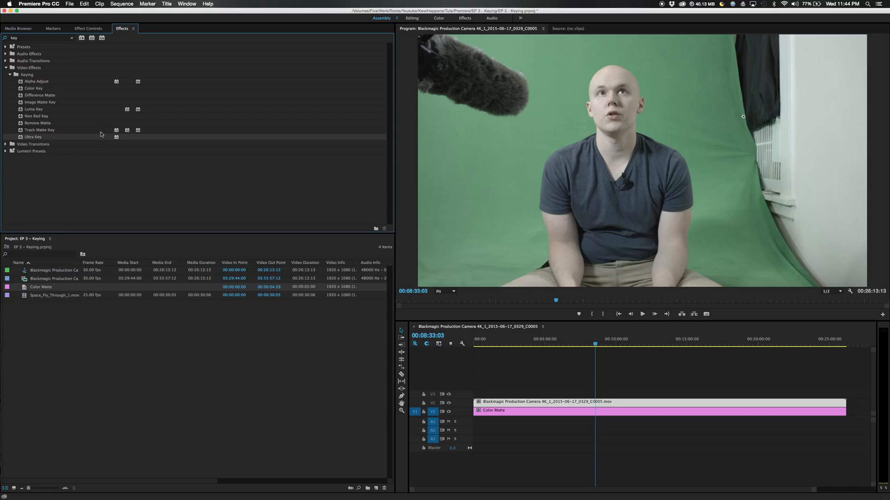
left_click_drag(29, 141, 600, 407)
Step: At 00:10:28:27, sample the green backdrop as the Key Color for the V2 clip's Ultra Key effect
left_click_drag(594, 342, 621, 343)
left_click(592, 402)
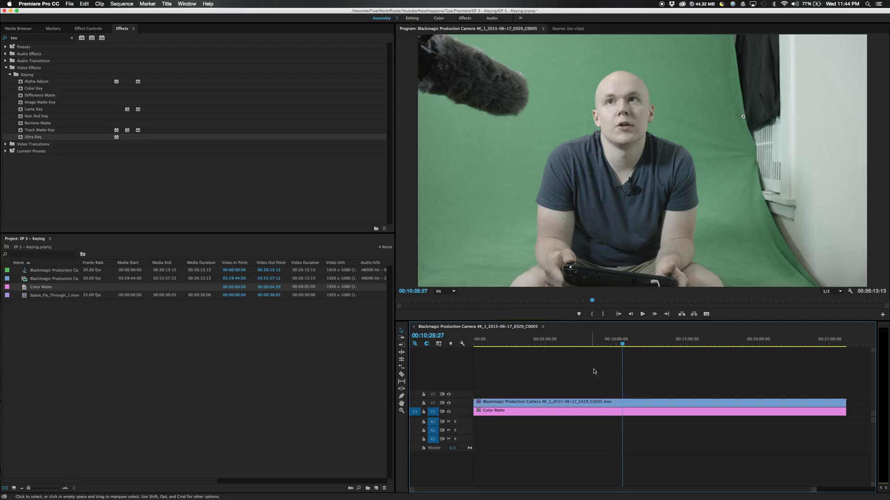
left_click(601, 401)
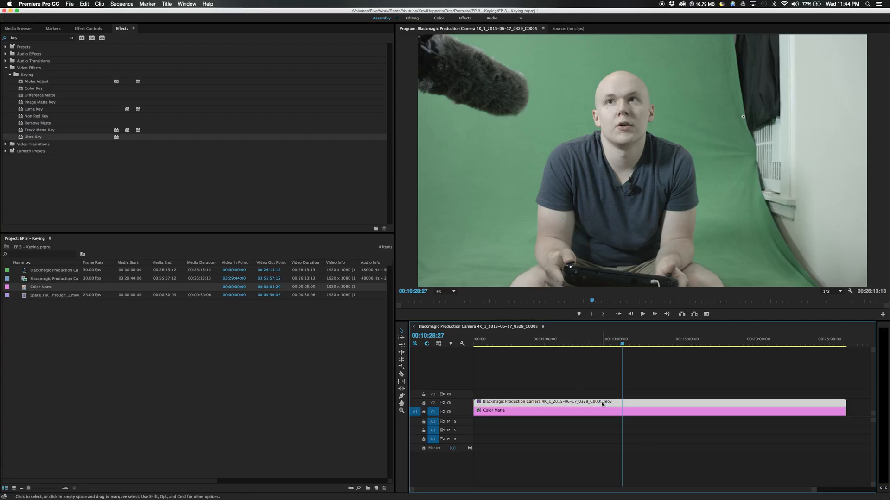
left_click(89, 29)
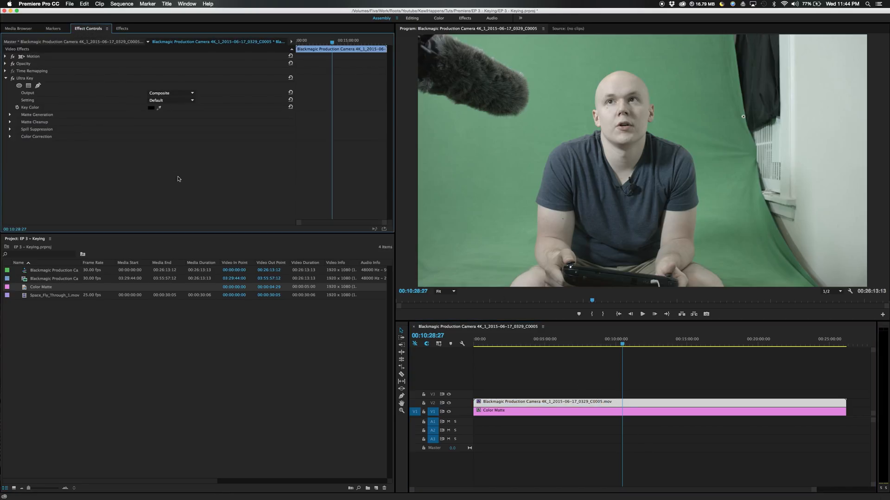
left_click(24, 77)
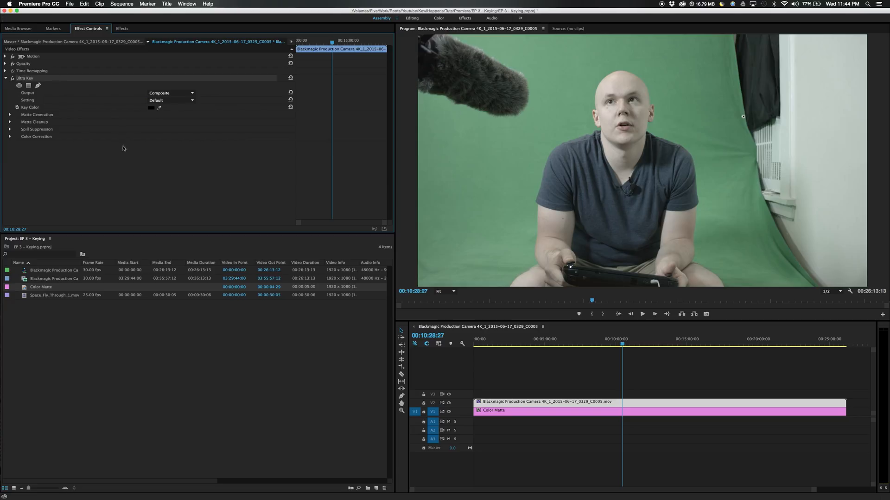
left_click_drag(160, 107, 449, 203)
left_click(718, 242)
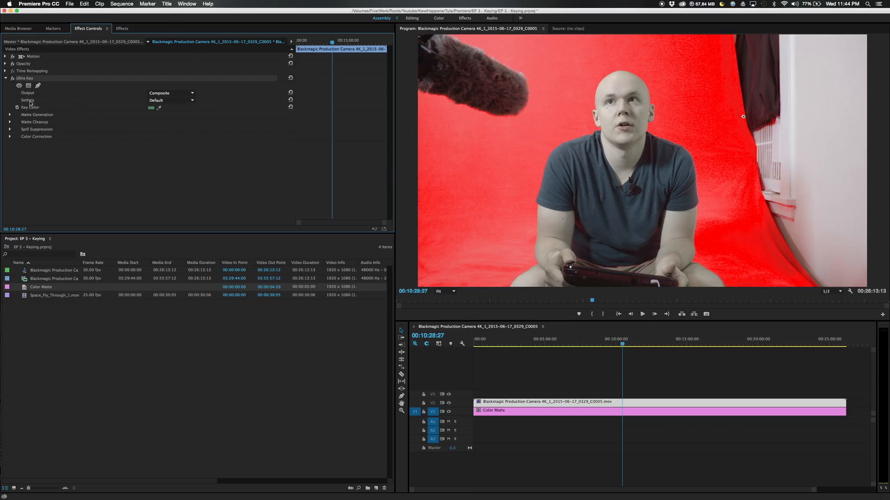
Step: Set the Ultra Key effect's Setting to Aggressive
left_click(187, 101)
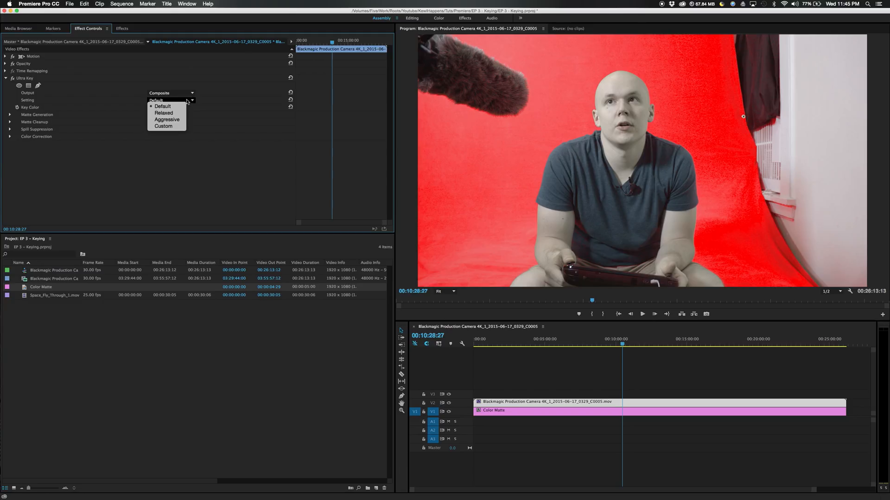
left_click(167, 120)
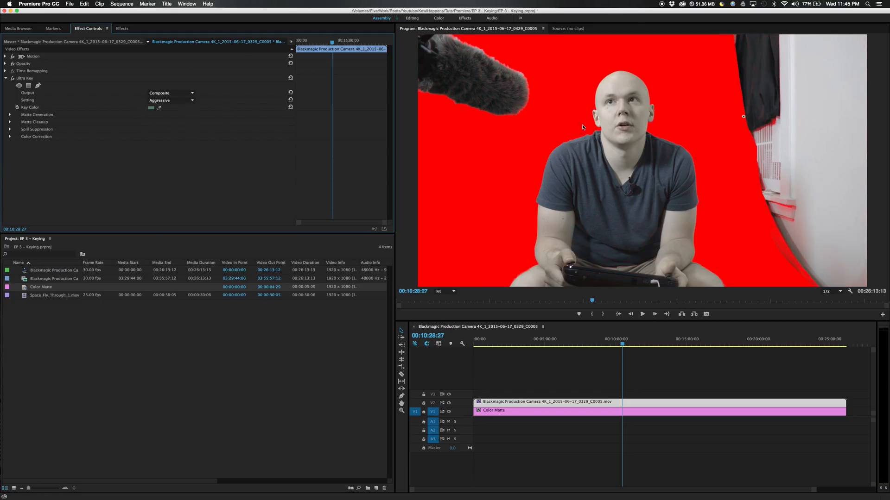
Step: Switch the Ultra Key Setting to Default for comparison, then return it to Aggressive
left_click(184, 103)
left_click(185, 92)
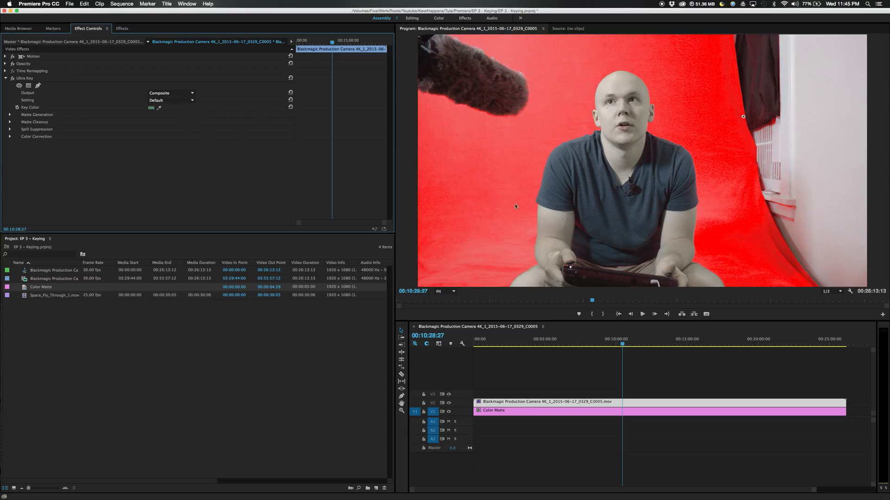
left_click(169, 101)
left_click(163, 120)
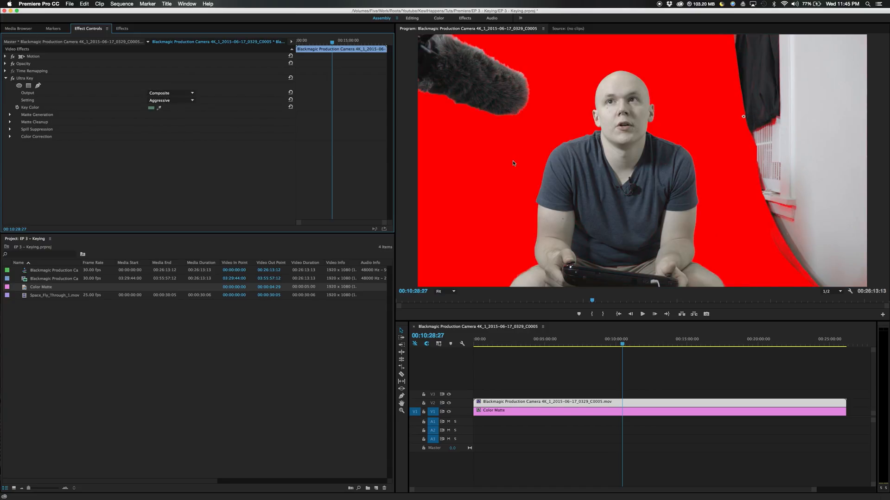
Step: Scrub the clip to check the key in Composite and Alpha Channel output, returning Output to Composite at 00:09:43:14
mouse_move(602, 346)
left_mouse_down()
mouse_move(546, 344)
mouse_move(581, 354)
mouse_move(609, 348)
left_mouse_up()
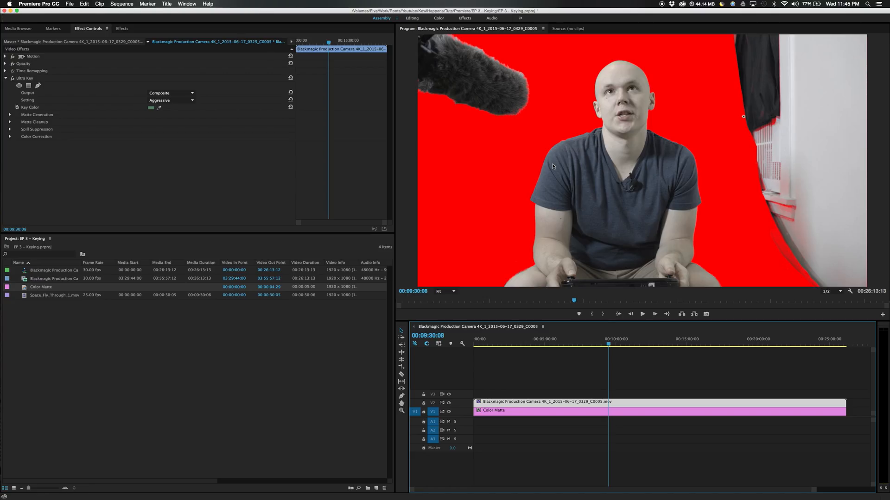
left_click_drag(608, 345, 638, 346)
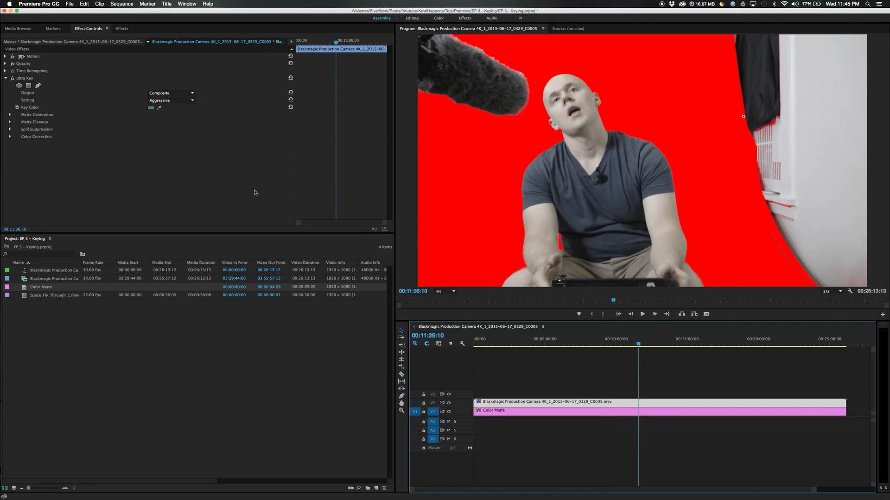
left_click(171, 94)
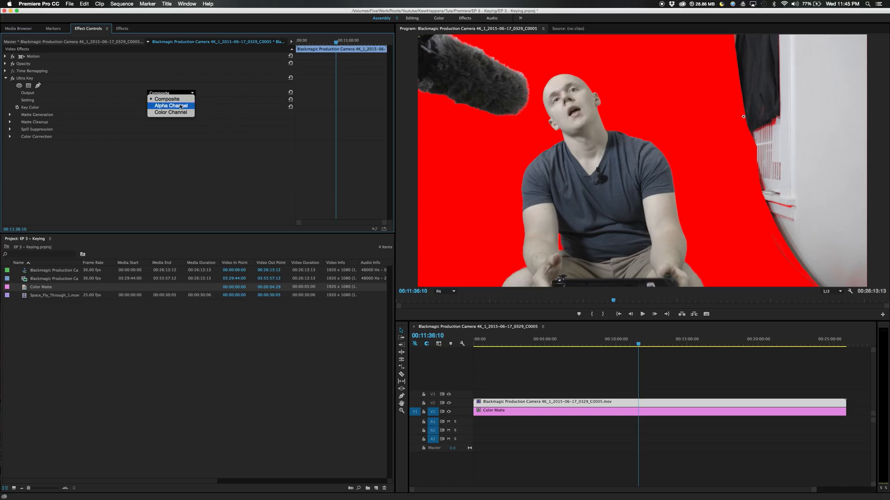
key("Escape")
mouse_move(638, 346)
left_mouse_down()
mouse_move(738, 346)
mouse_move(654, 346)
left_mouse_up()
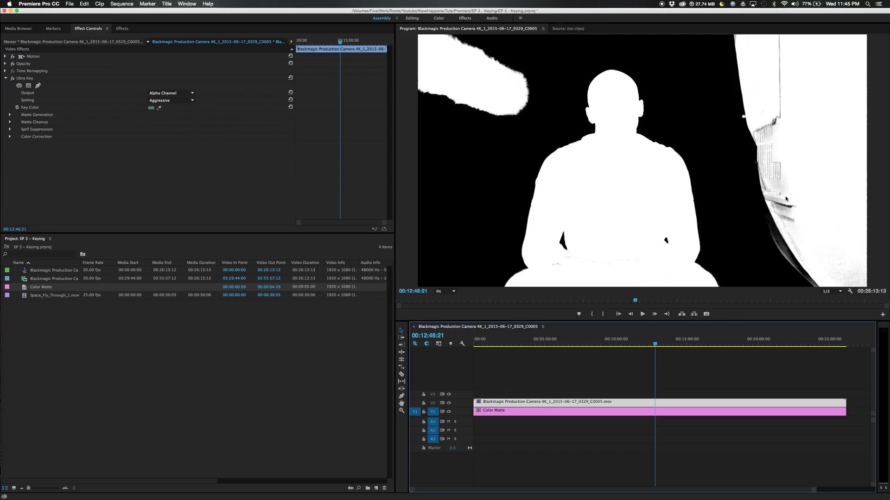
mouse_move(593, 351)
left_mouse_down()
mouse_move(581, 351)
mouse_move(609, 353)
left_mouse_up()
left_click(171, 94)
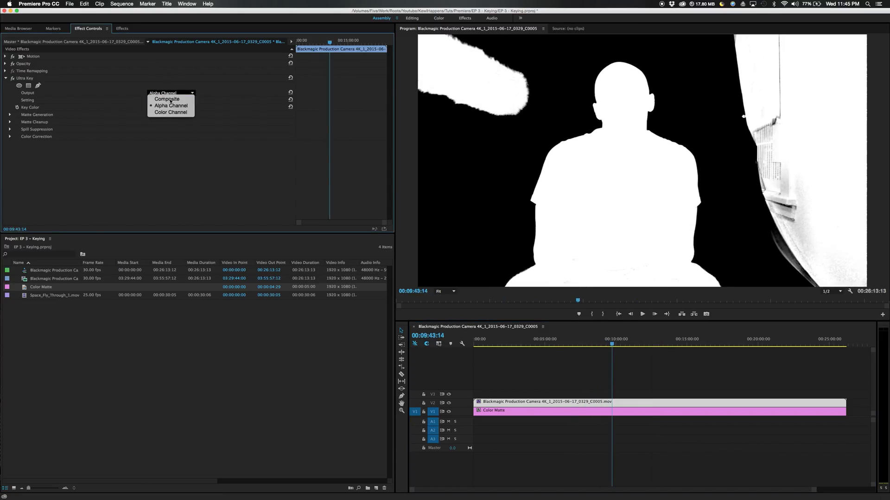
left_click(160, 91)
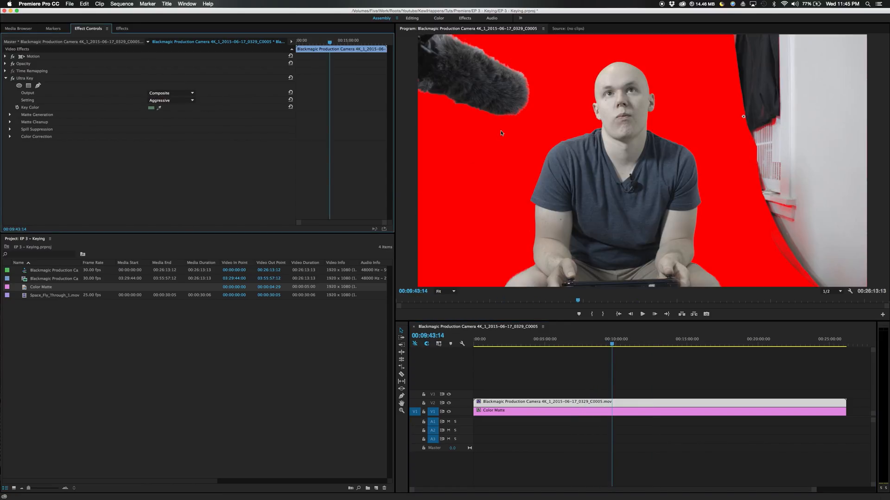
Step: Move the green screen clip up to V3 and place Space_Fly_Through_1.mov on V2 beneath it, starting at about 00:09:13:07
left_click_drag(590, 401, 589, 396)
left_click(59, 298)
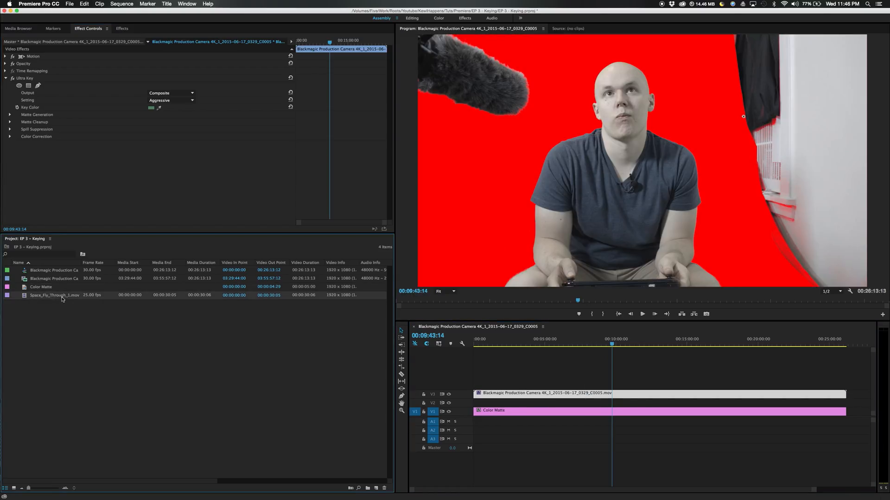
left_click_drag(59, 302, 607, 403)
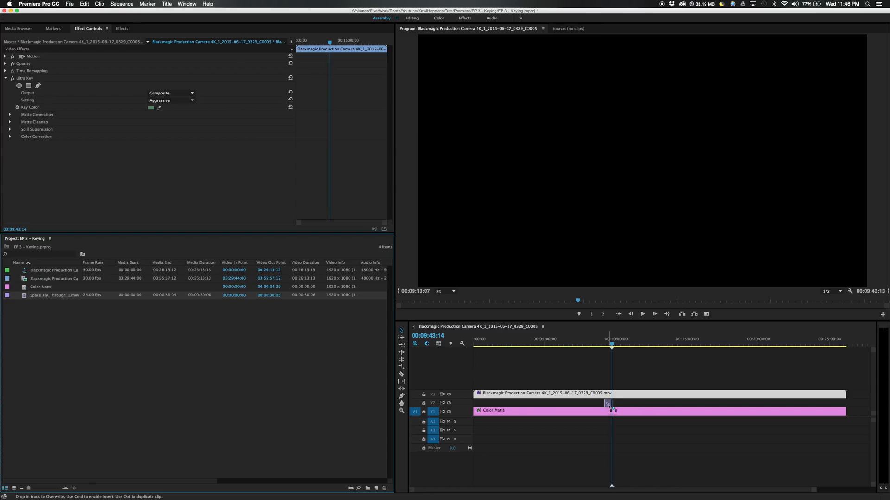
Step: Preview the keyed man over the space clip, stopping playback at 00:09:28:26
left_click_drag(797, 490, 658, 489)
left_click_drag(670, 349, 652, 350)
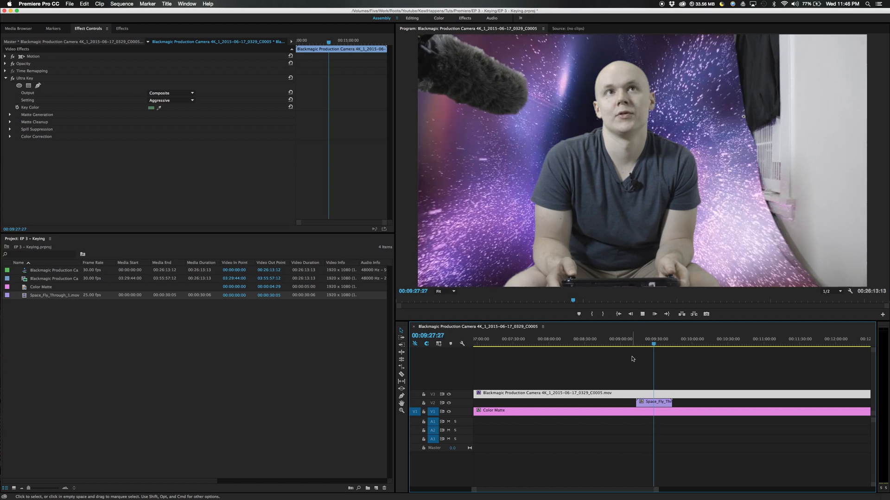
key("space")
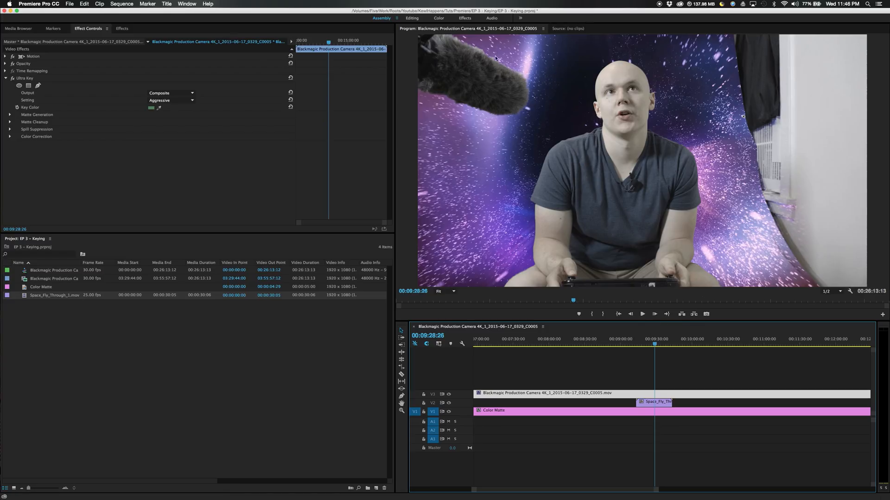
Step: Search the effects for "crop" and apply Crop to the green screen clip on V3
left_click(680, 378)
left_click(677, 394)
left_click(120, 30)
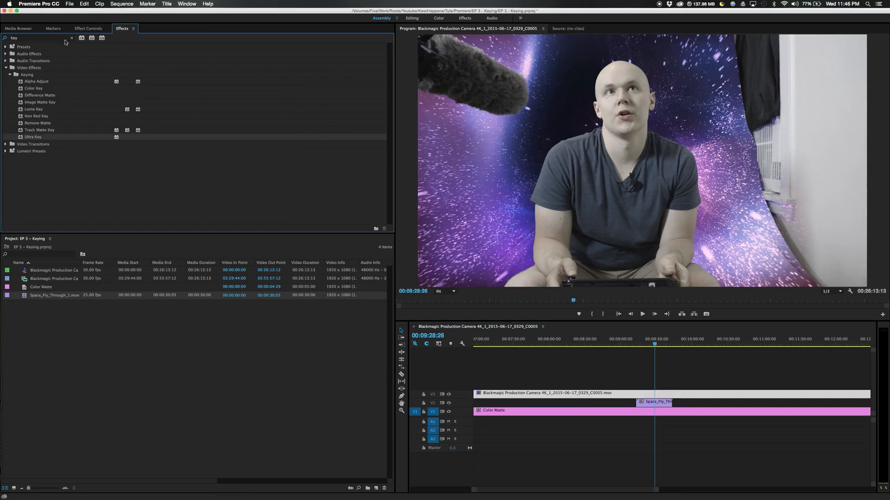
double_click(14, 37)
type("crop")
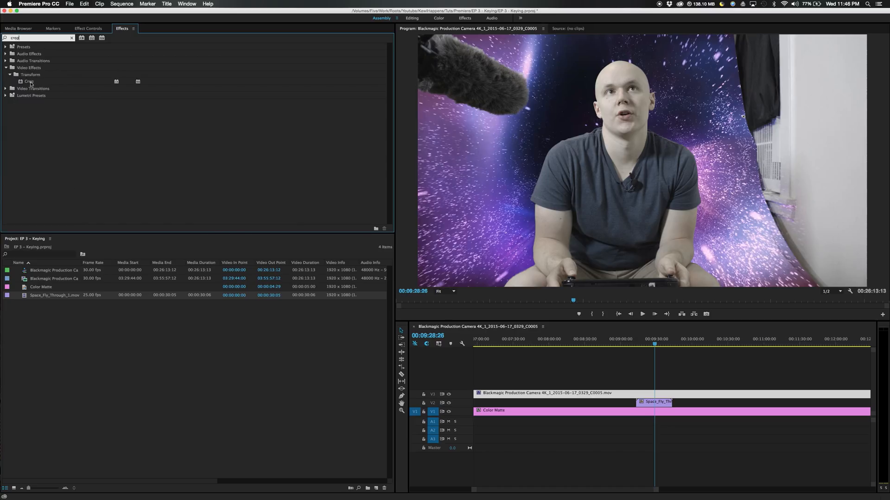
left_click(30, 82)
left_click_drag(27, 82, 664, 403)
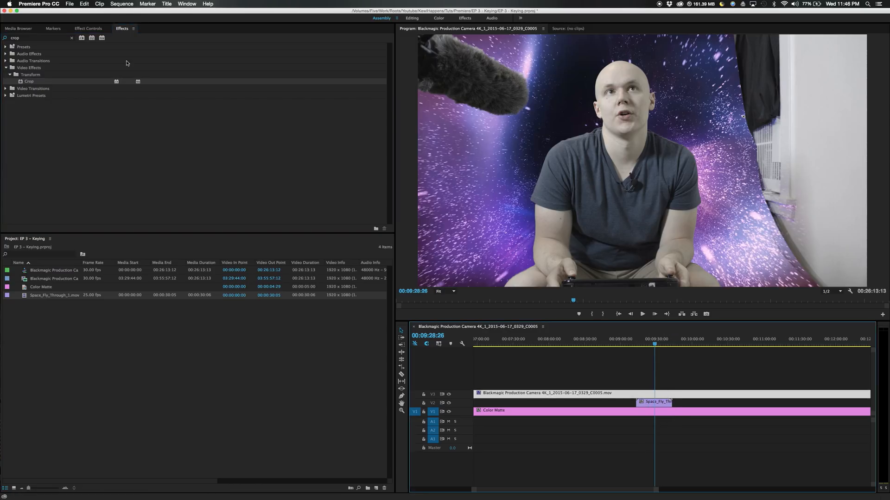
Step: Start a pen mask on the Crop effect, tracing from above the man's head down past the microphone side to near the frame's lower edge
left_click(88, 28)
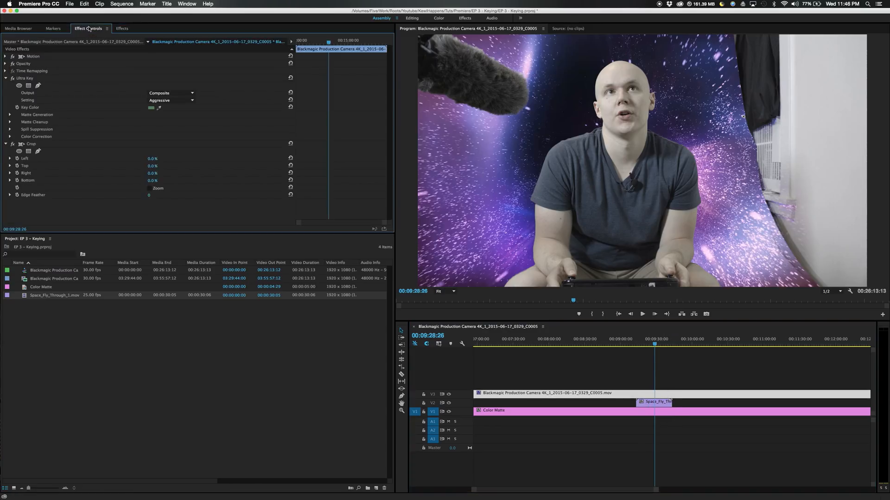
left_click(6, 79)
left_click(31, 86)
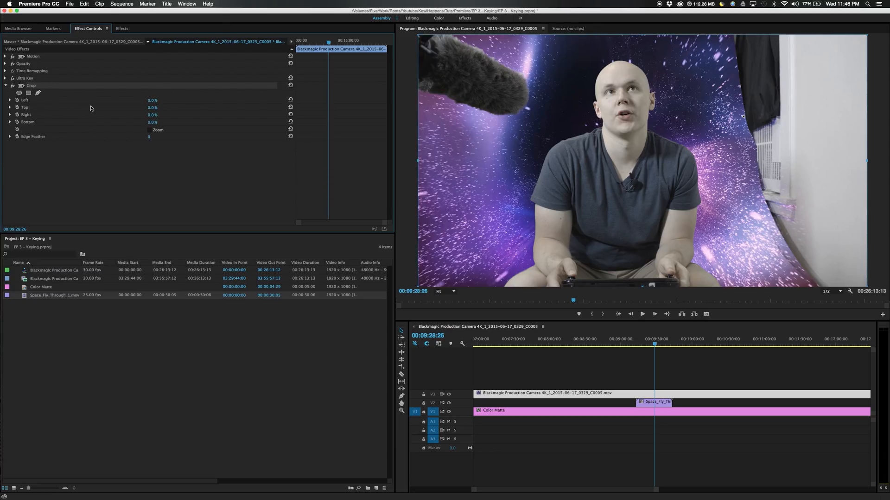
left_click(38, 93)
left_click(544, 96)
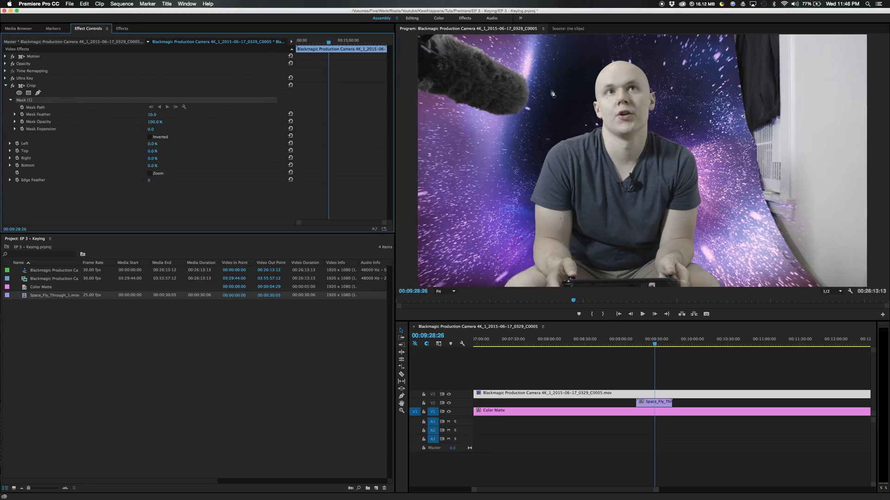
left_click(614, 48)
left_click(570, 77)
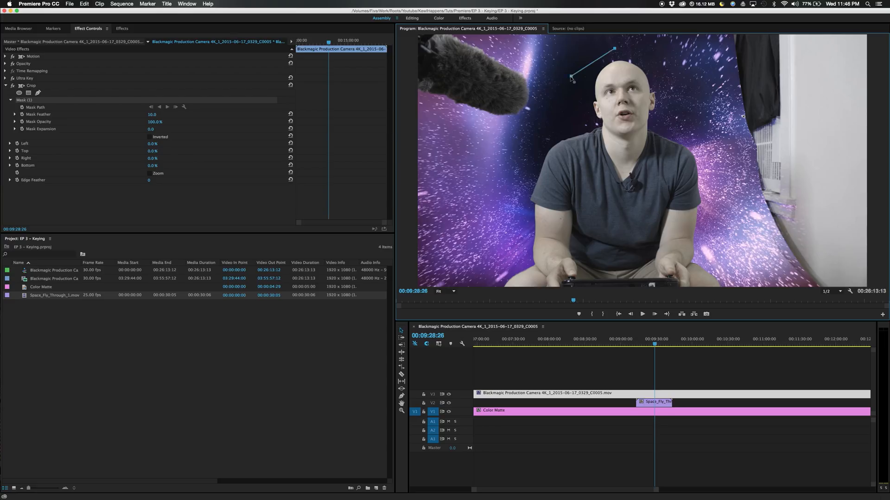
left_click(542, 101)
left_click(525, 138)
left_click(491, 215)
left_click(478, 273)
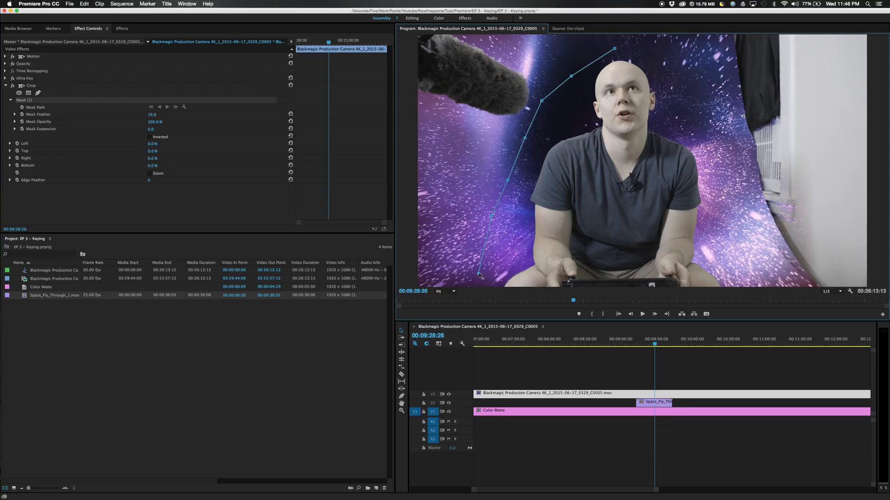
Step: Continue the Crop mask below the frame and up the window side of the man, closing it at the starting point above his head
left_click(454, 291)
left_click(453, 316)
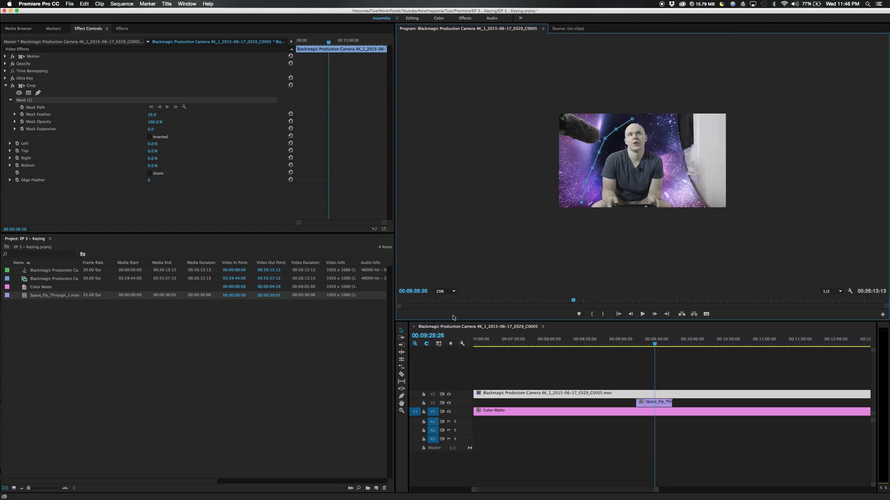
left_click(580, 218)
left_click(596, 219)
left_click(627, 218)
left_click(656, 218)
left_click(681, 218)
left_click(687, 196)
left_click(683, 179)
left_click(672, 161)
left_click(670, 141)
left_click(660, 124)
left_click(633, 119)
left_click(453, 291)
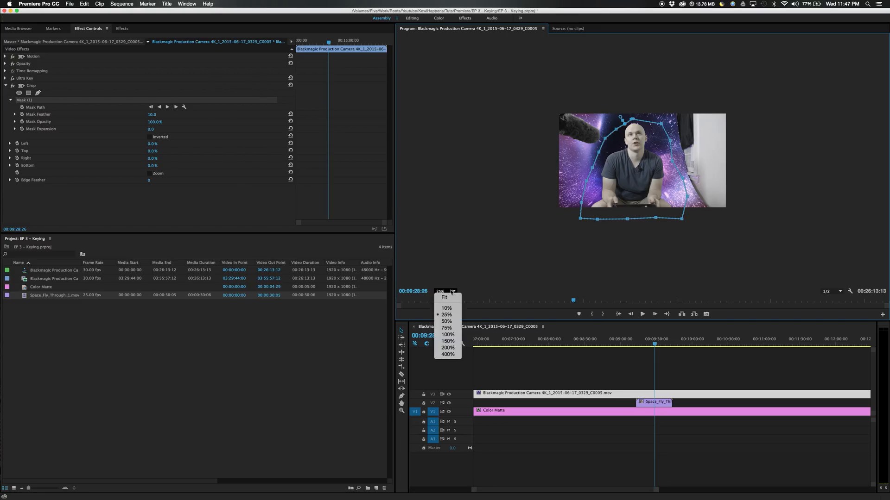
left_click(444, 297)
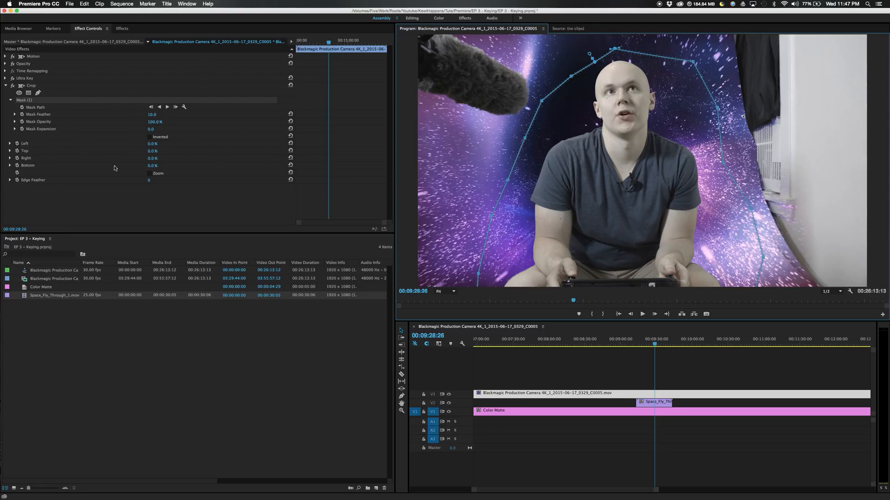
Step: Invert the Crop effect's mask, set its Left crop to 100%, and move the playhead to 00:09:28:01
mouse_move(152, 151)
left_mouse_down()
mouse_move(203, 151)
mouse_move(153, 151)
left_mouse_up()
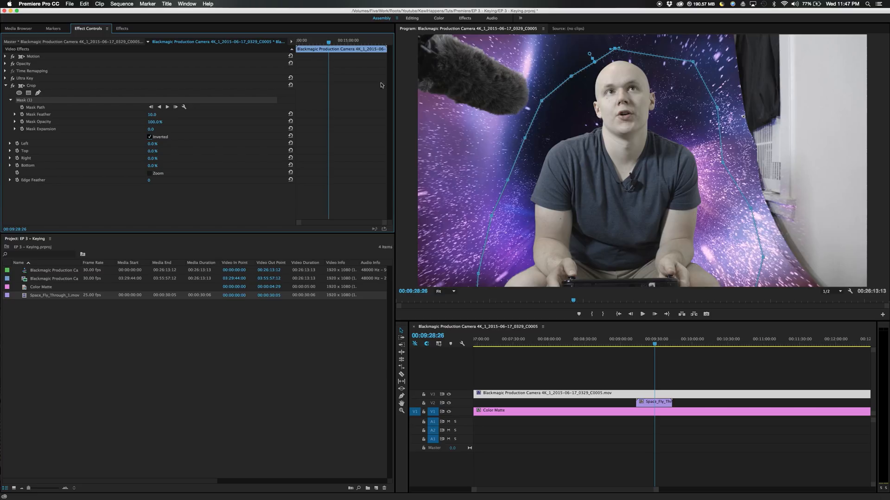
left_click_drag(152, 144, 199, 144)
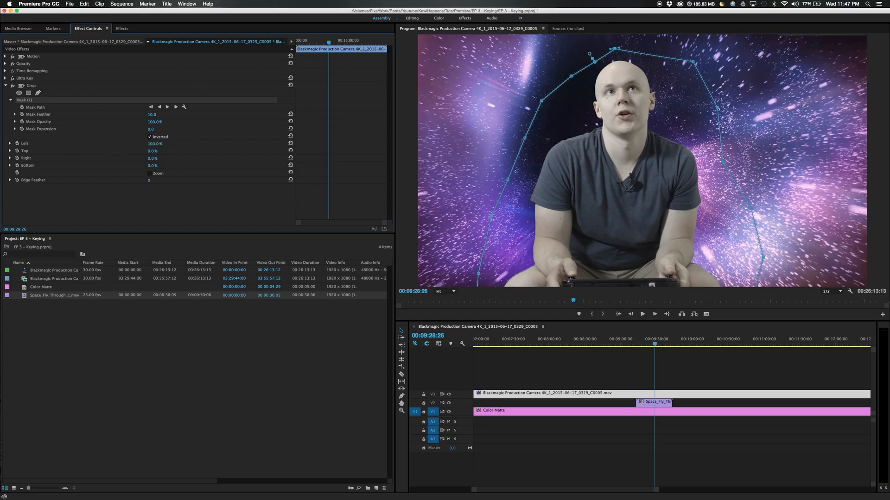
left_click(234, 201)
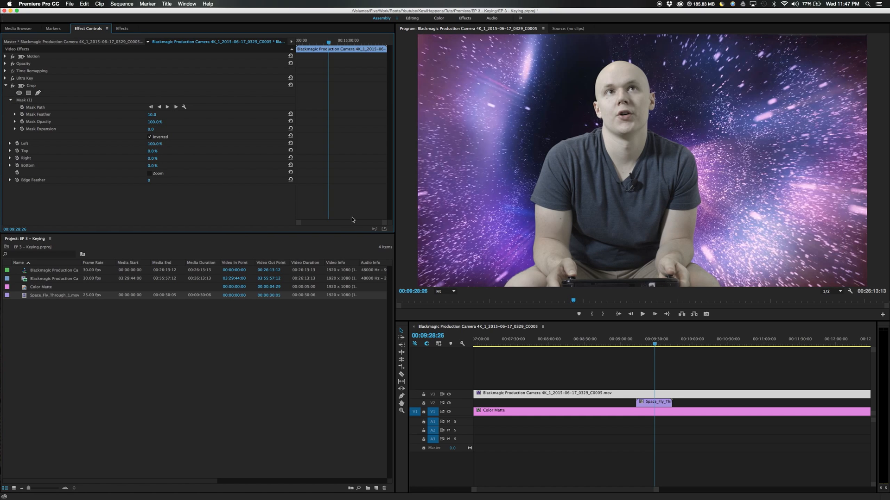
left_click_drag(664, 343, 654, 340)
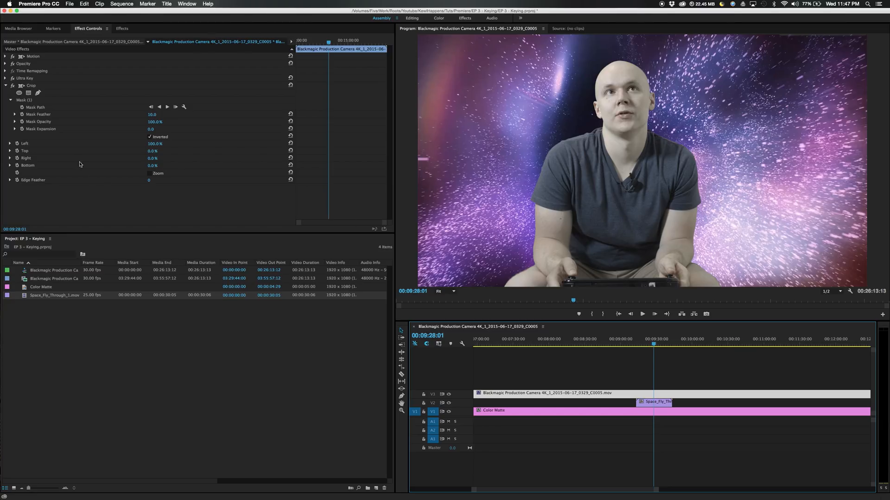
Step: Adjust the Spill amount in Ultra Key's Spill Suppression settings while judging the green cast on the man
left_click(10, 101)
left_click(6, 86)
left_click(5, 79)
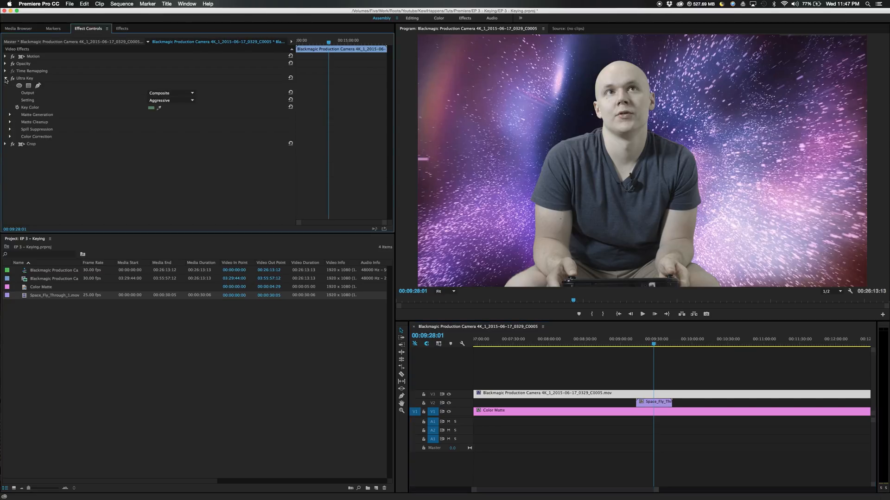
left_click(9, 130)
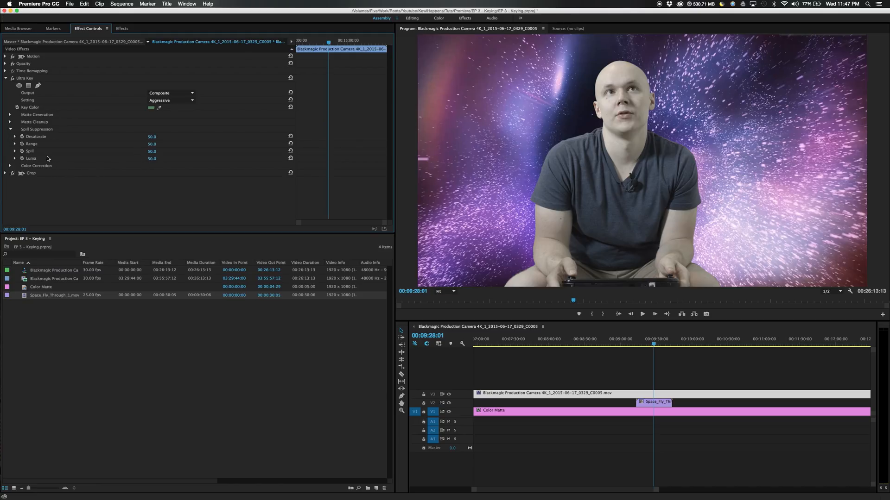
left_click_drag(150, 154, 629, 107)
left_click_drag(153, 152, 138, 152)
left_click_drag(150, 151, 156, 152)
left_click(11, 129)
Step: Increase the Saturation in Ultra Key's Color Correction settings to enrich the man's colors
left_click(10, 137)
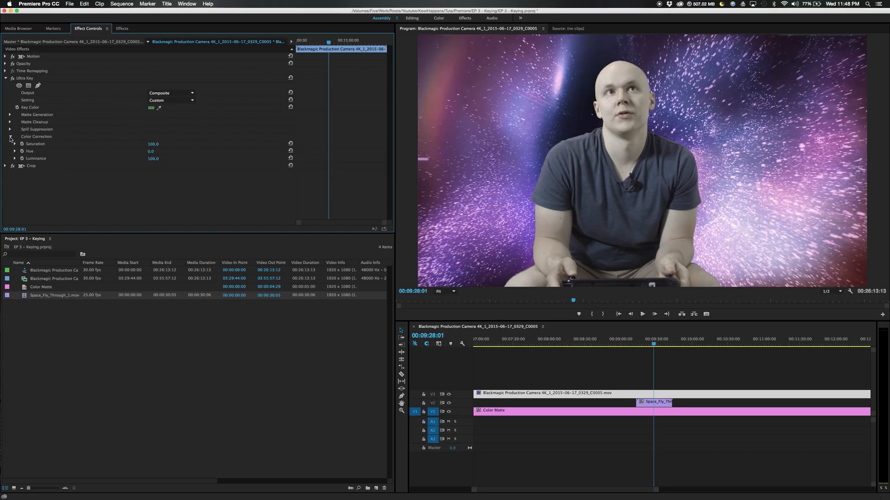
left_click_drag(153, 144, 154, 144)
left_click(11, 137)
Step: Compare the shot with Ultra Key and Crop disabled, re-enable both effects, and play back the composite over the space clip
left_click(13, 79)
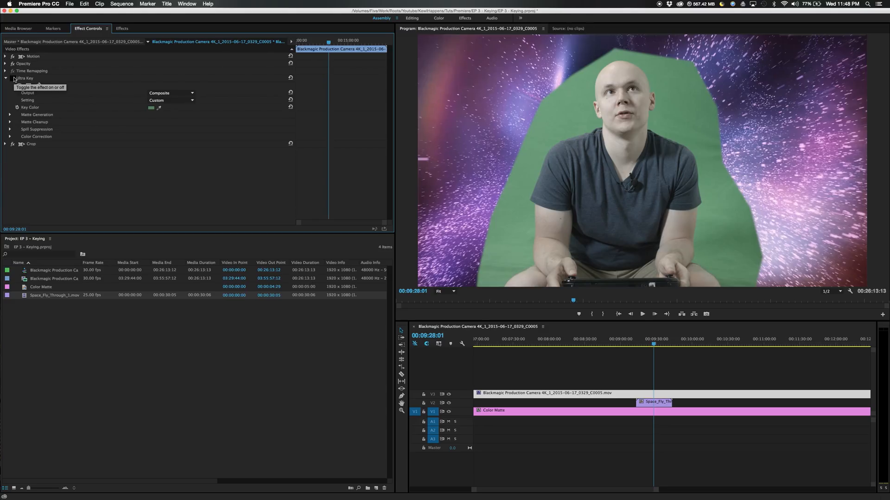
left_click(12, 144)
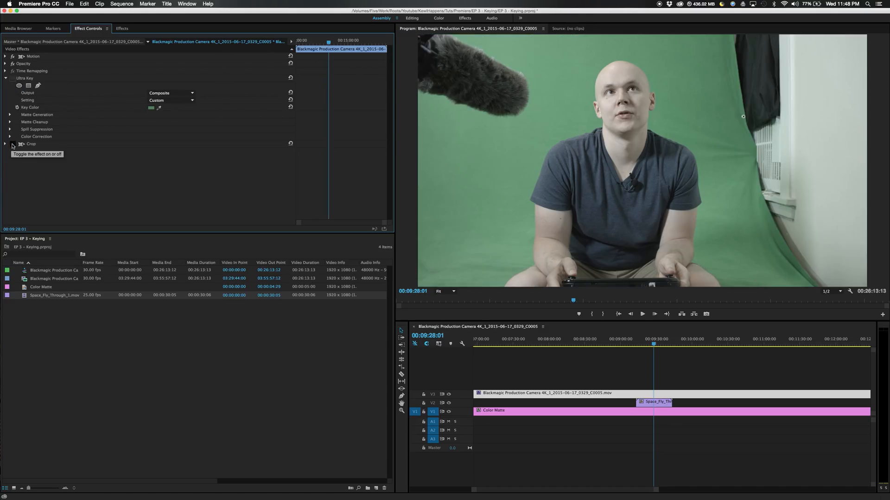
left_click(13, 145)
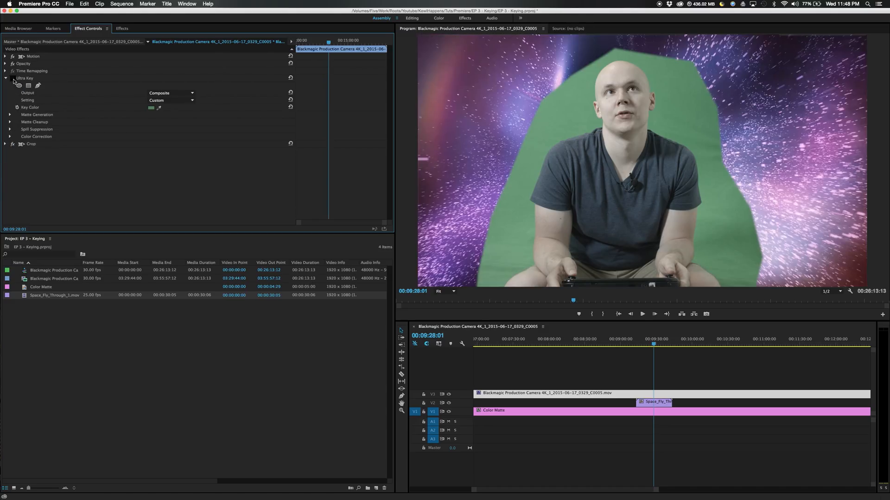
left_click(13, 79)
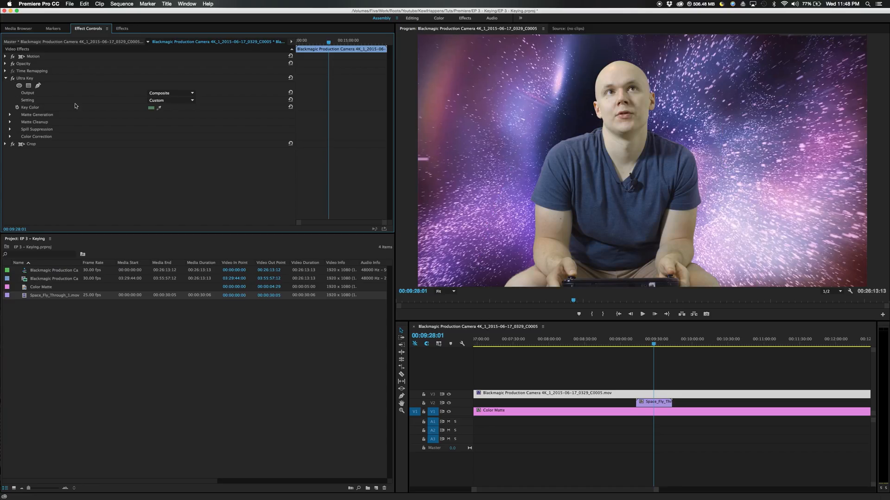
mouse_move(653, 345)
left_mouse_down()
mouse_move(667, 349)
mouse_move(649, 352)
left_mouse_up()
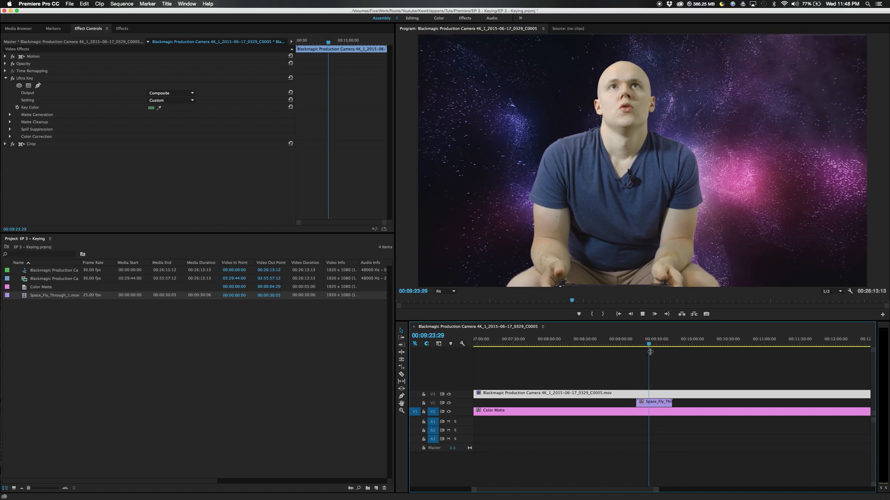
Step: Stop the composite playback, disable the Crop effect, and adjust the Shadow value in Ultra Key's Matte Generation settings
key("space")
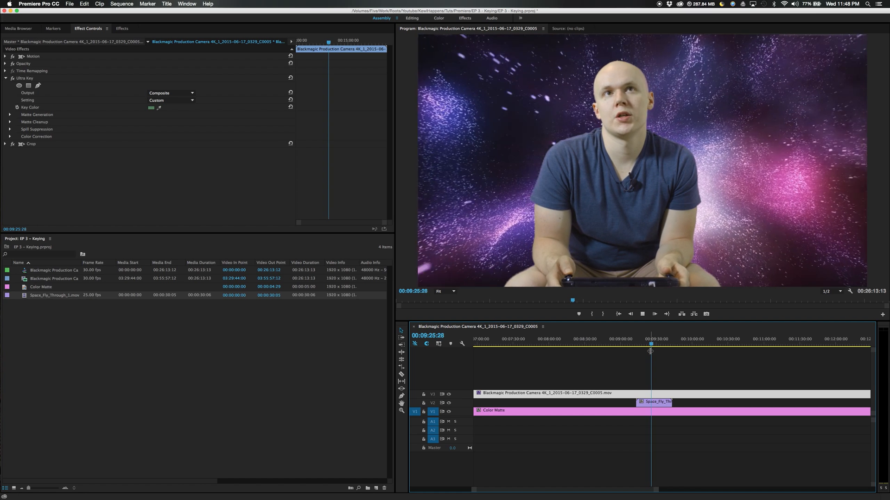
key("space")
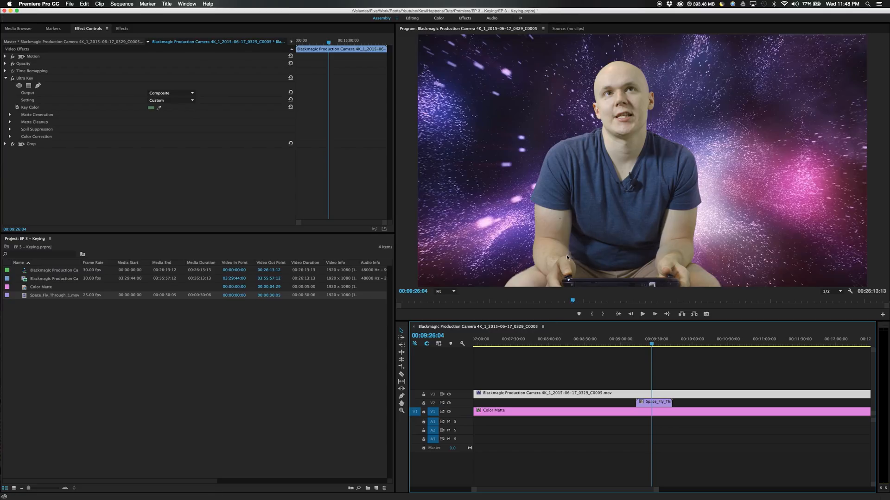
left_click(30, 145)
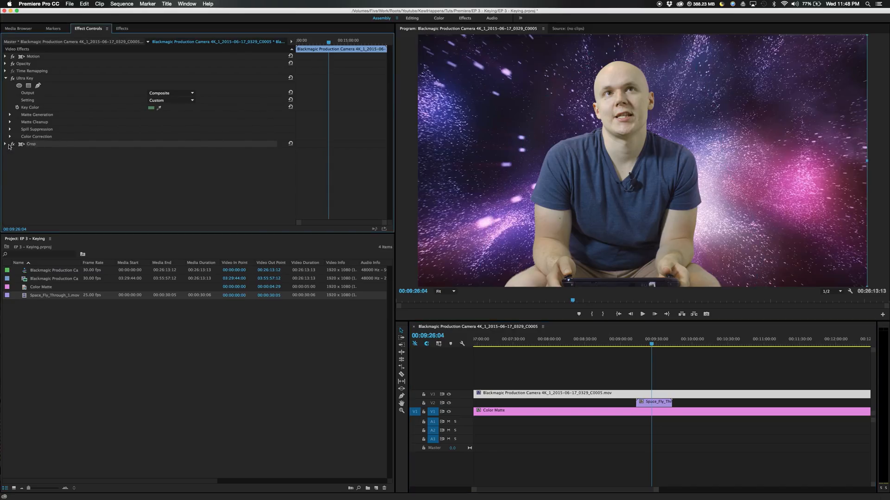
left_click(12, 145)
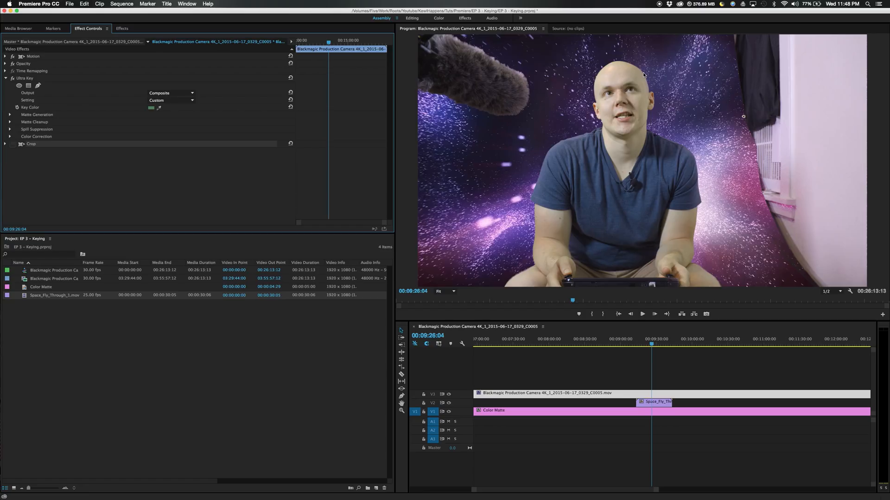
left_click(10, 115)
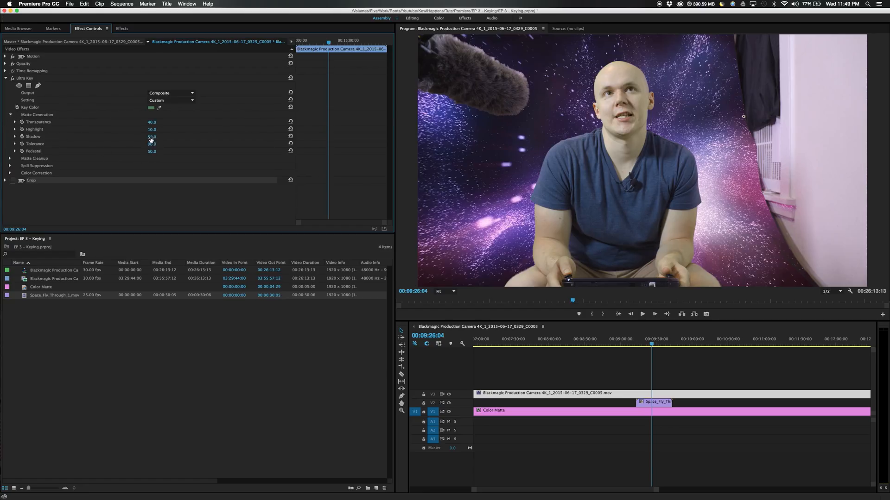
left_click_drag(151, 137, 147, 137)
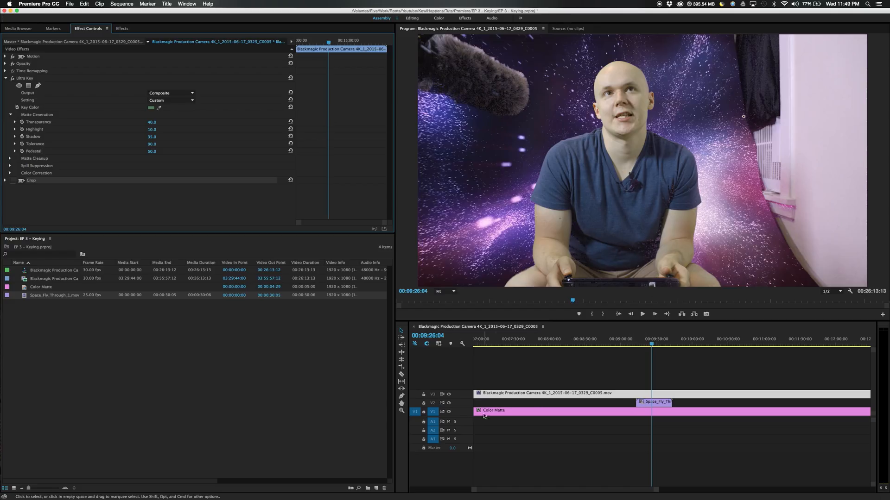
Step: Hide the V2 track with the space clip to show the red matte, and re-enable the Crop effect
left_click(449, 403)
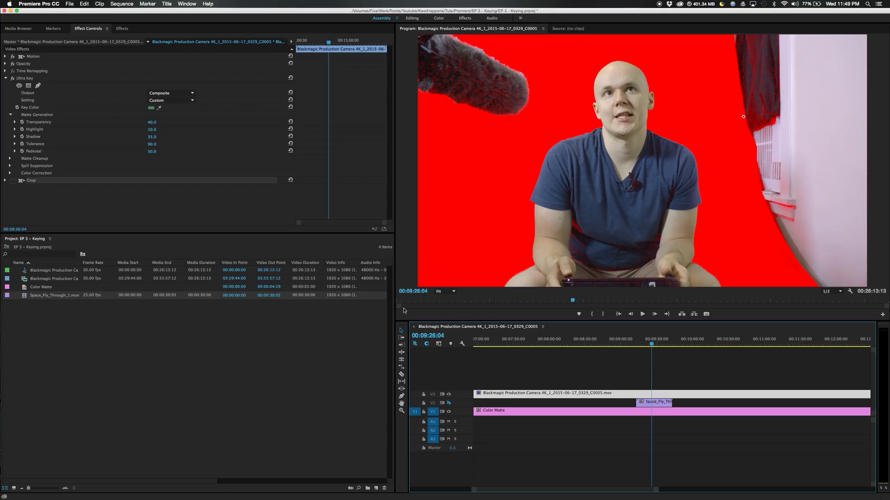
left_click(5, 78)
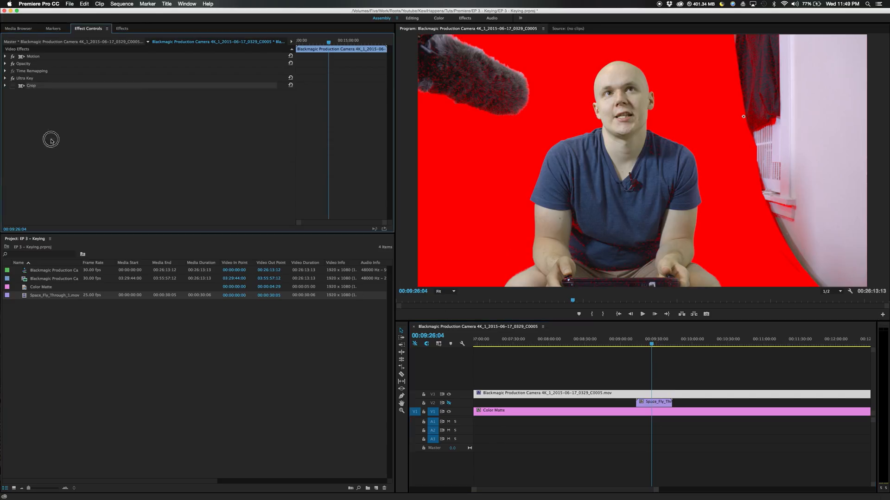
left_click(13, 86)
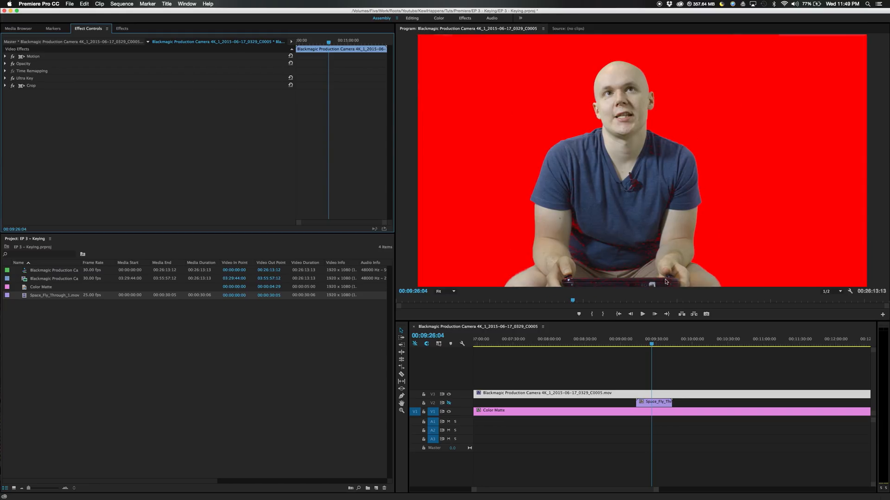
Step: Duplicate the keyed camera clip from V3 onto V4, hide the V3 track, and select the V4 copy
left_click(687, 381)
left_click(673, 393)
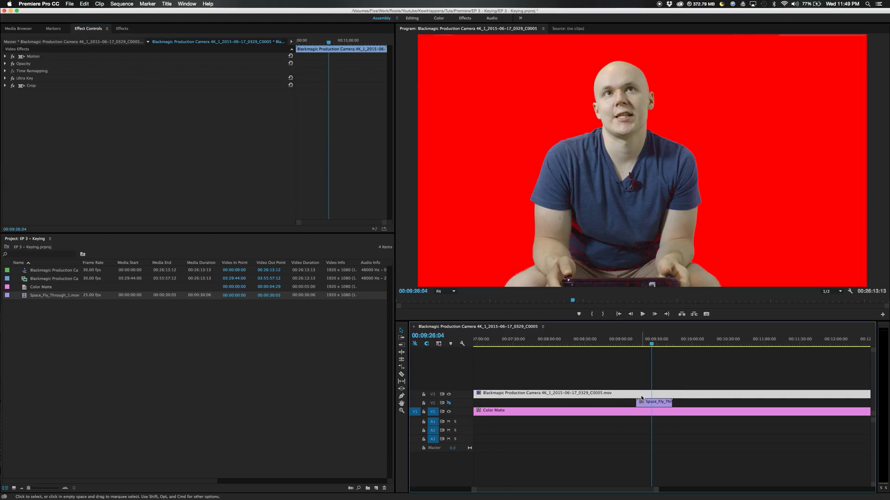
left_click_drag(642, 397, 647, 385)
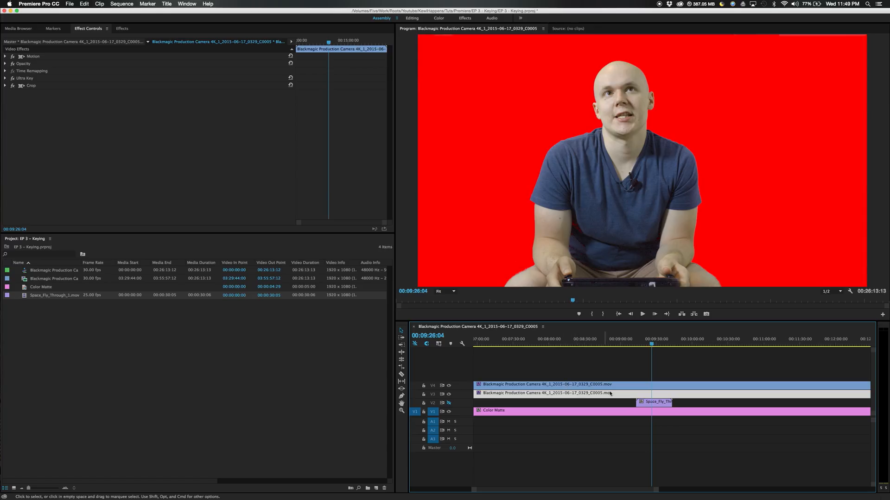
left_click(449, 394)
left_click(632, 386)
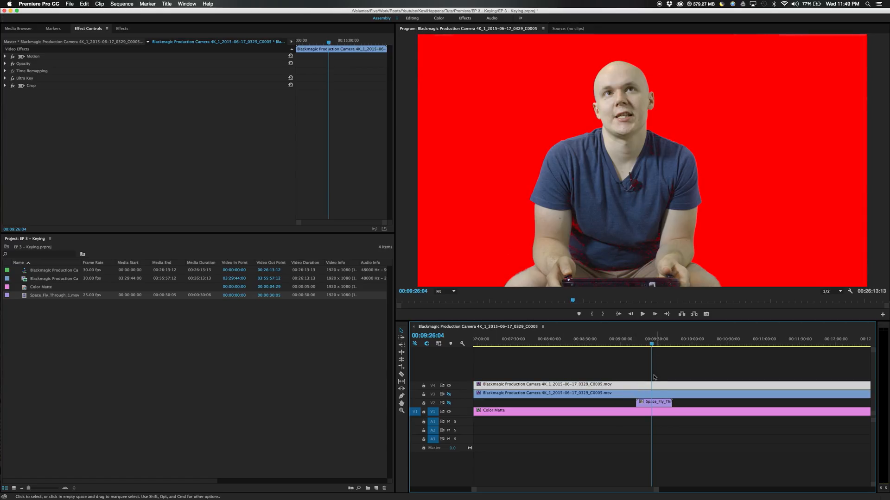
Step: Replace the V4 clip's masked Crop effect with a fresh Crop from the effects library
left_click(31, 87)
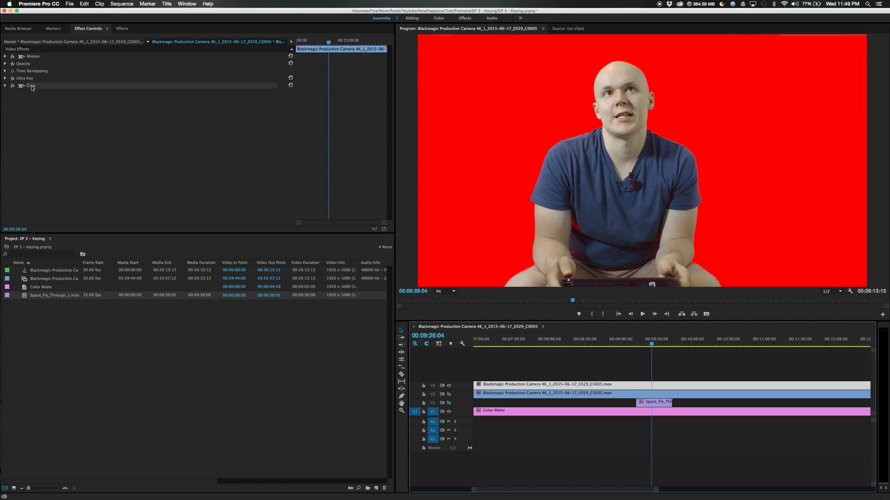
left_click(6, 86)
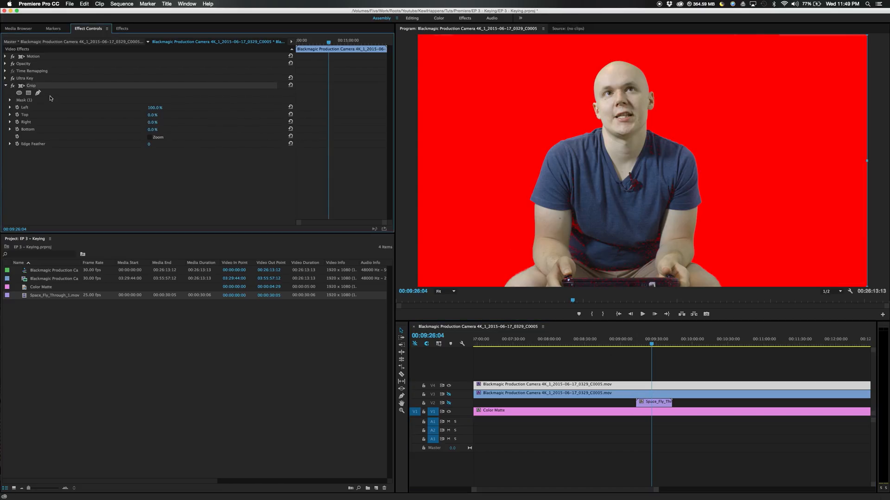
key("Delete")
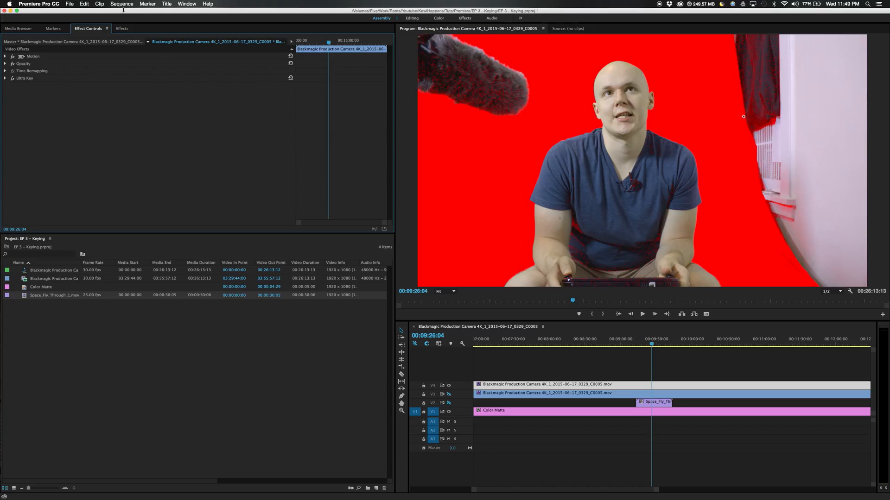
left_click(122, 28)
left_click_drag(29, 81, 640, 385)
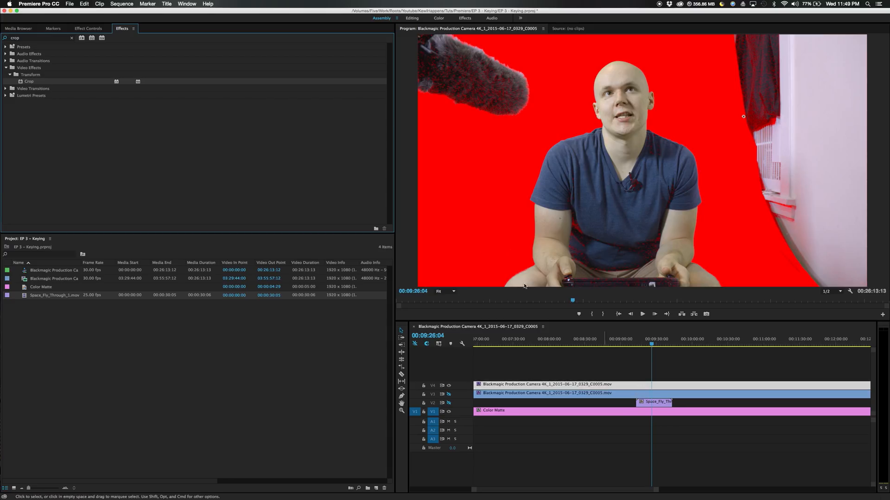
left_click(88, 28)
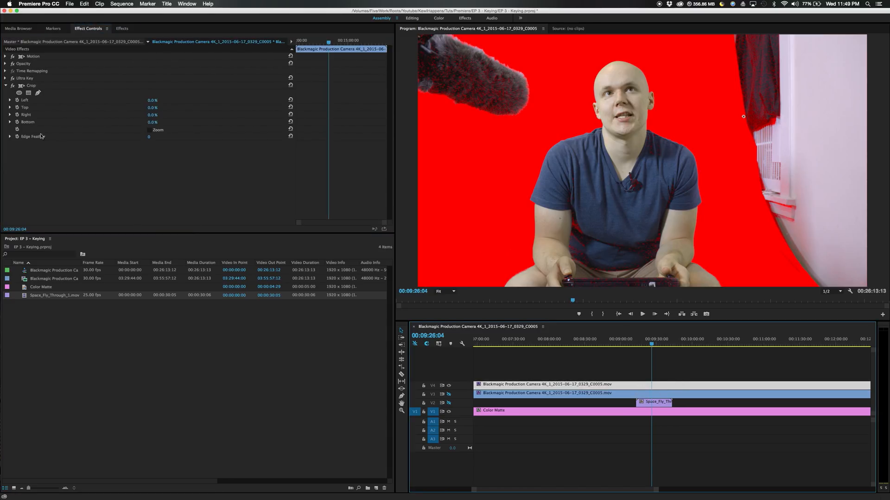
Step: Begin a free-form mask on the new Crop effect, from the man's chin down inside his shoulder and arm to the hand at picture left
left_click(28, 93)
left_click(621, 126)
left_click(590, 138)
left_click(568, 155)
left_click(561, 175)
left_click(561, 219)
left_click(564, 236)
left_click(566, 253)
left_click(563, 269)
left_click(554, 281)
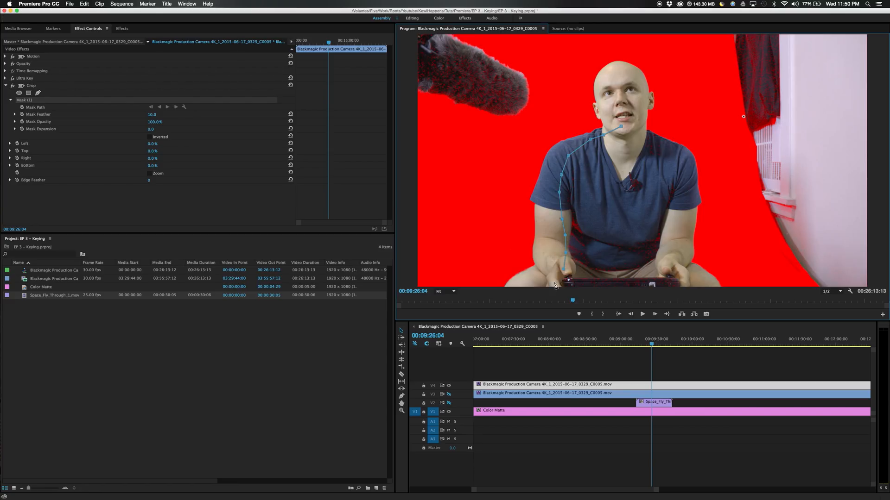
Step: Continue the Crop mask below the frame edge and up inside the man's other arm and shoulder, closing it at the chin
left_click(445, 292)
left_click(447, 315)
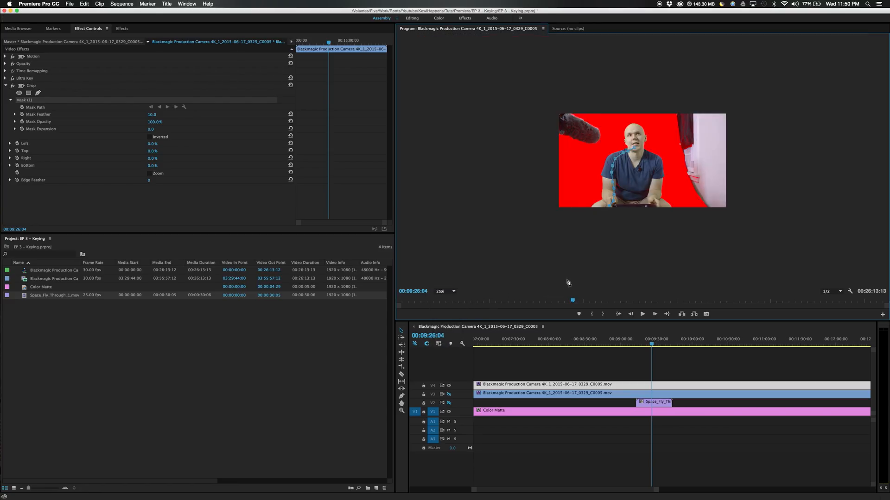
left_click(623, 213)
left_click(643, 213)
left_click(661, 216)
mouse_move(661, 205)
left_mouse_down()
mouse_move(655, 194)
mouse_move(668, 221)
mouse_move(660, 201)
left_mouse_up()
left_click(659, 199)
left_click(654, 189)
left_click(655, 177)
left_click(658, 167)
left_click(653, 156)
left_click(634, 148)
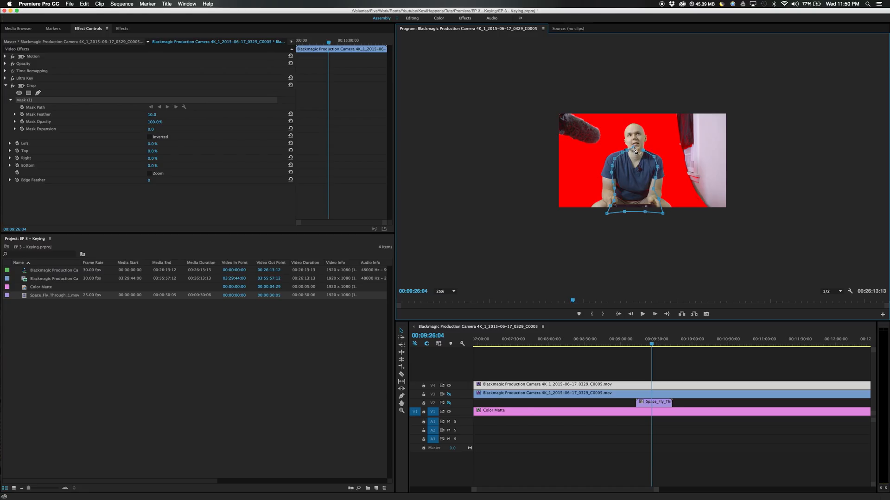
left_click(452, 291)
left_click(441, 296)
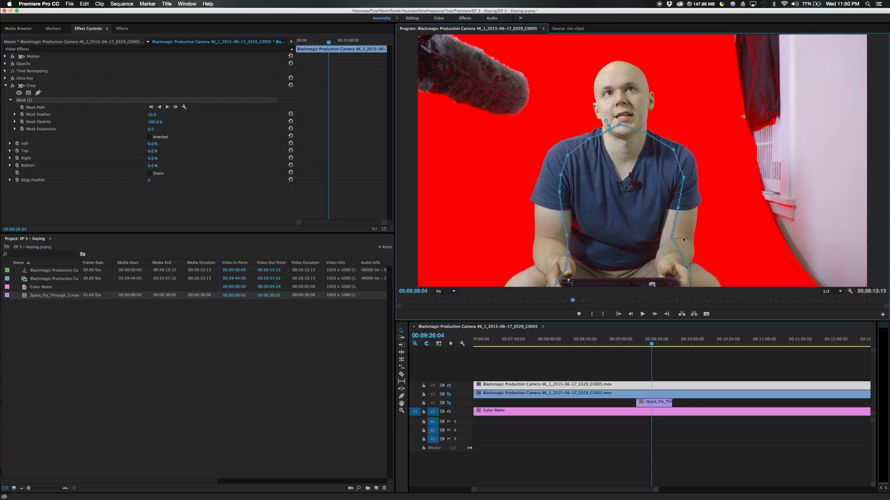
Step: Invert the V4 clip's Crop mask and set the Left crop to 100%
left_click(149, 137)
left_click_drag(152, 144, 198, 144)
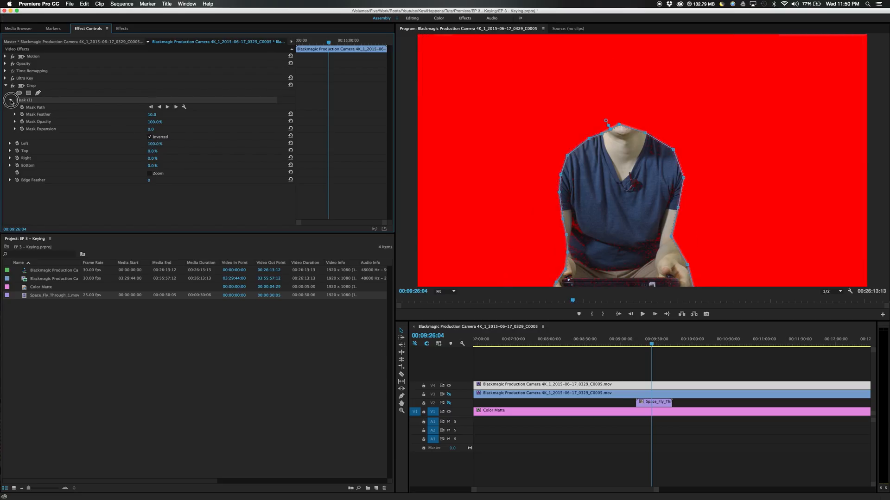
left_click(5, 86)
Step: With Crop temporarily disabled, set Ultra Key's Matte Generation Shadow to 100 and Highlight to 45 on the V4 clip
left_click(6, 79)
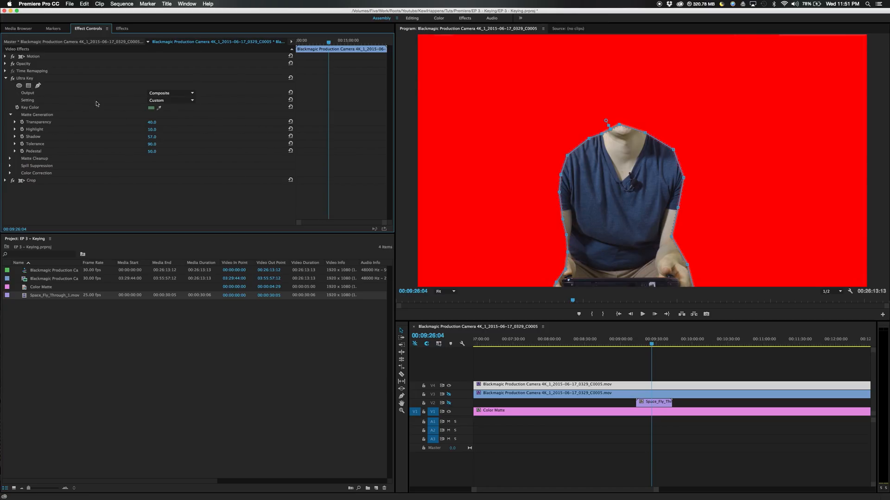
left_click(11, 181)
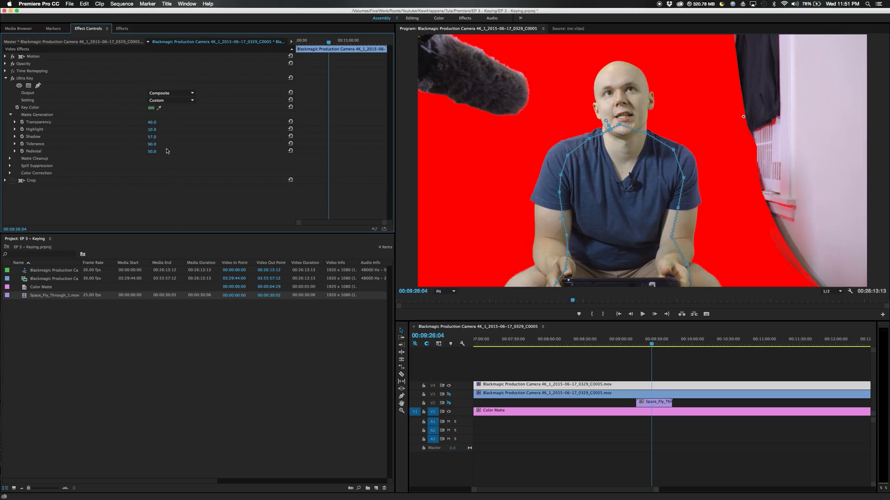
left_click_drag(153, 139, 156, 139)
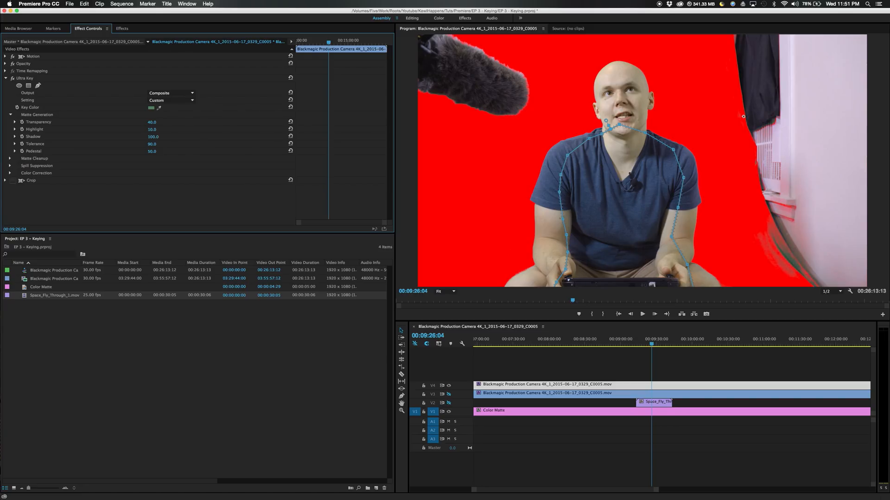
left_click_drag(152, 130, 163, 130)
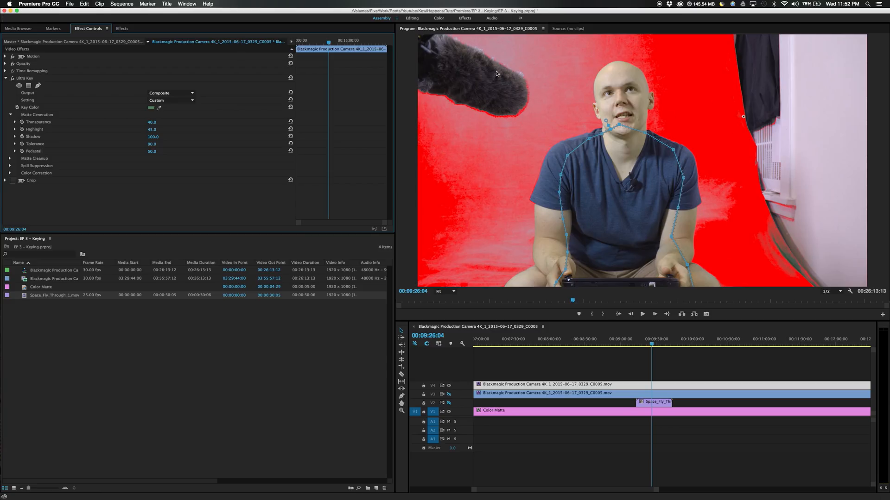
left_click(12, 180)
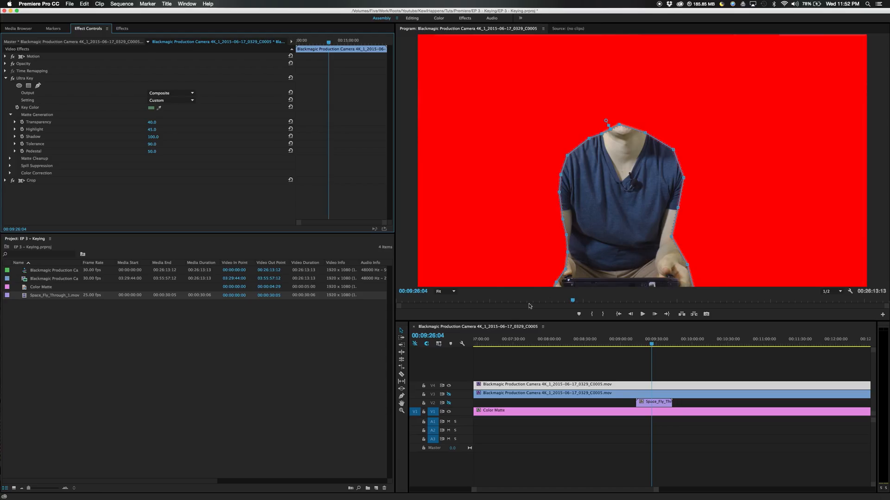
Step: Show the V3 and V2 tracks again and deselect the clip to view the layered composite over the space background
left_click(448, 395)
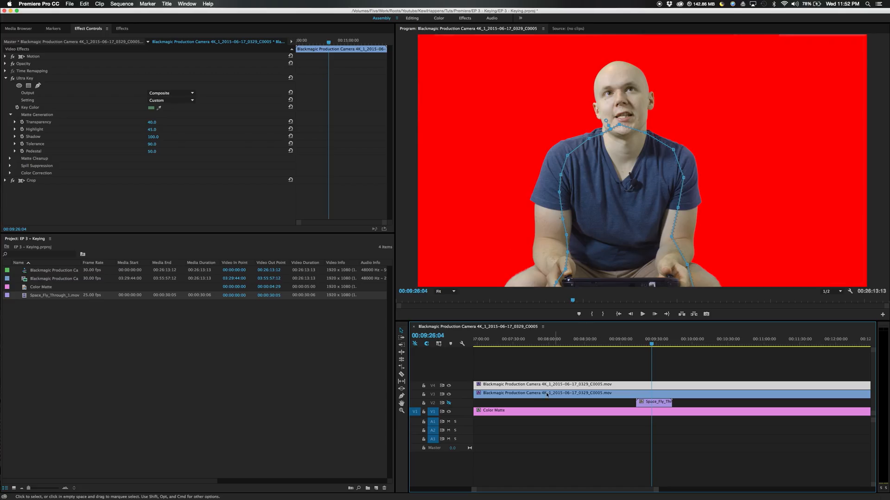
left_click(448, 402)
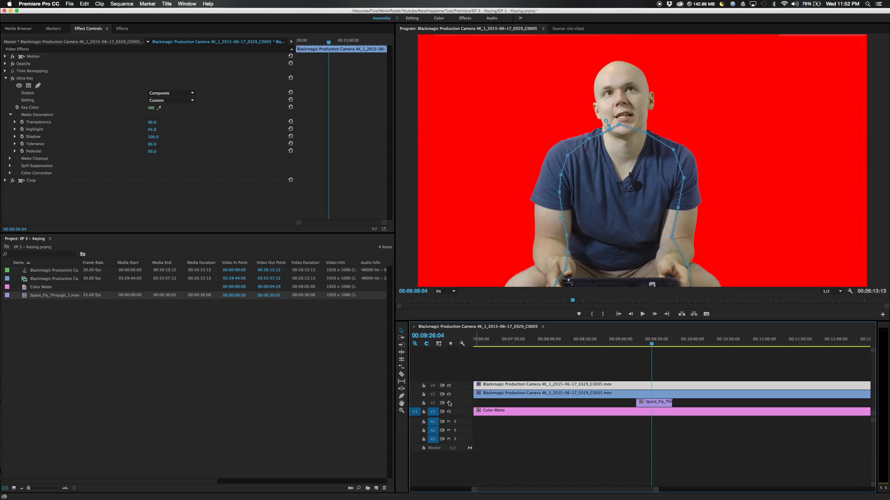
left_click(570, 427)
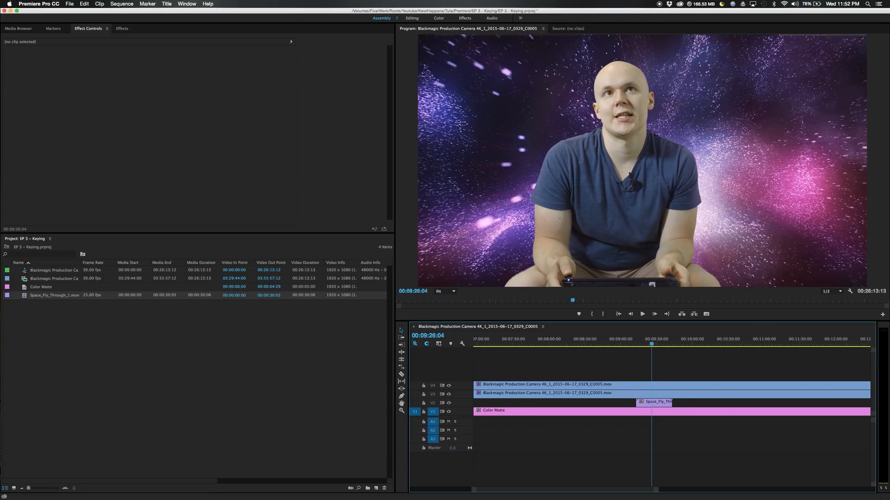
Step: Open key.mp4 in QuickTime Player, scrub to about 8 seconds to review the finished composite, and close the video
key("super+Tab")
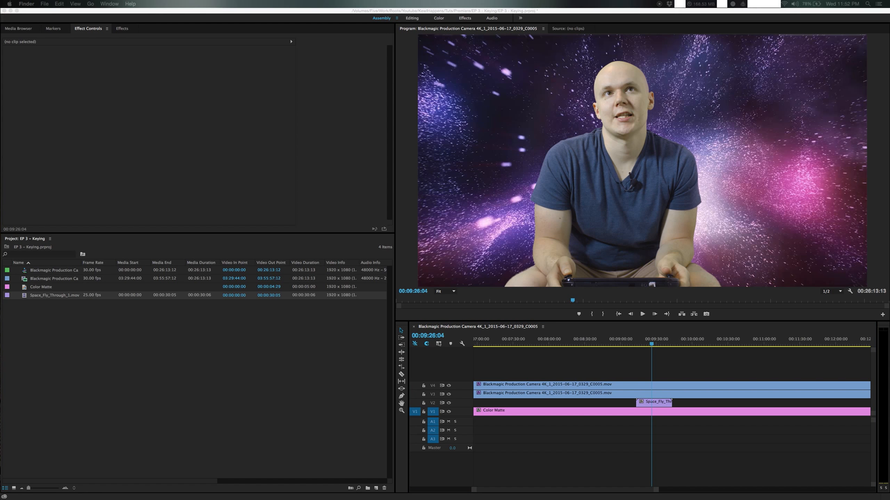
left_click_drag(1, 93, 355, 103)
left_click_drag(369, 374, 460, 376)
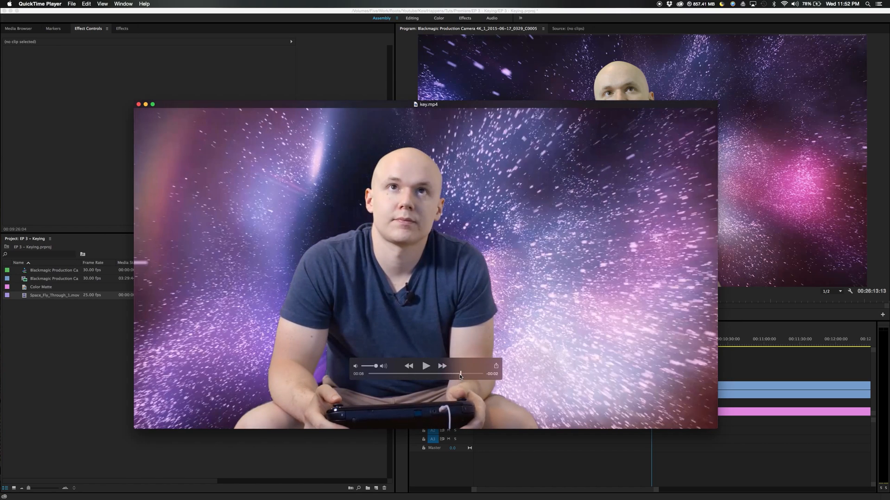
mouse_move(558, 104)
left_mouse_down()
mouse_move(593, 331)
mouse_move(574, 132)
mouse_move(560, 102)
left_mouse_up()
left_click(141, 103)
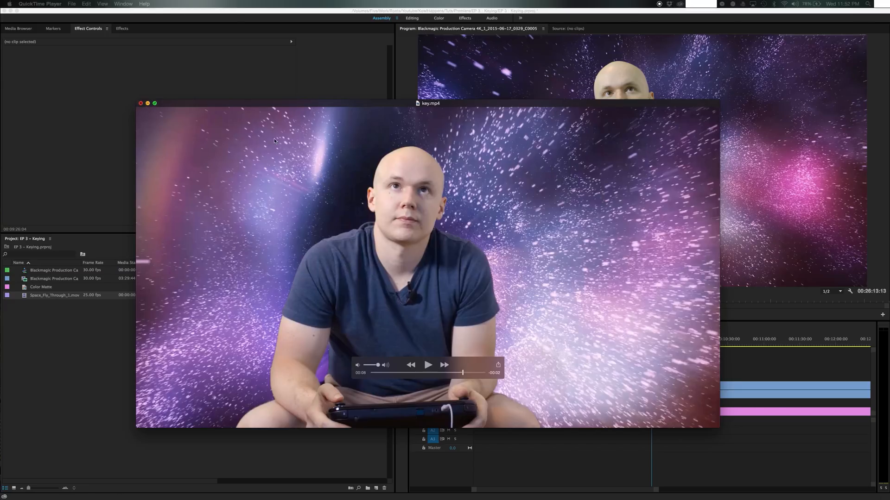